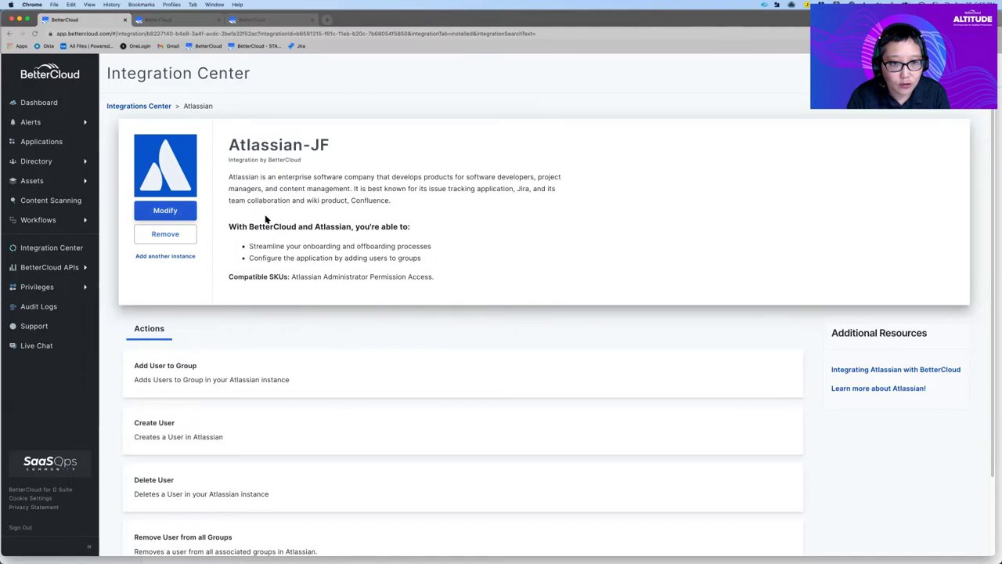
Step: Add a Create a Trigger for Workflows extension to Atlassian-JF and begin typing its trigger name
click(321, 166)
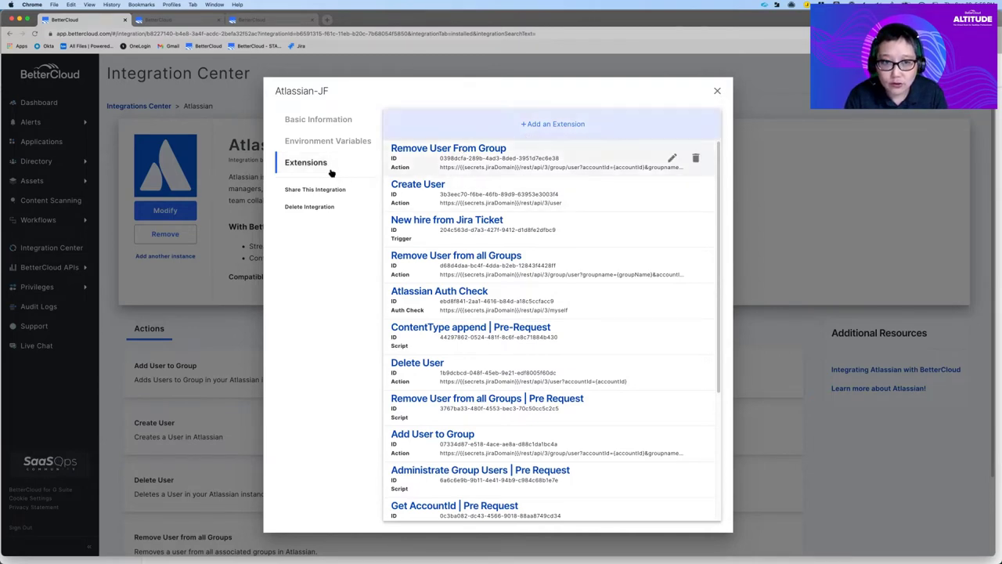
click(555, 125)
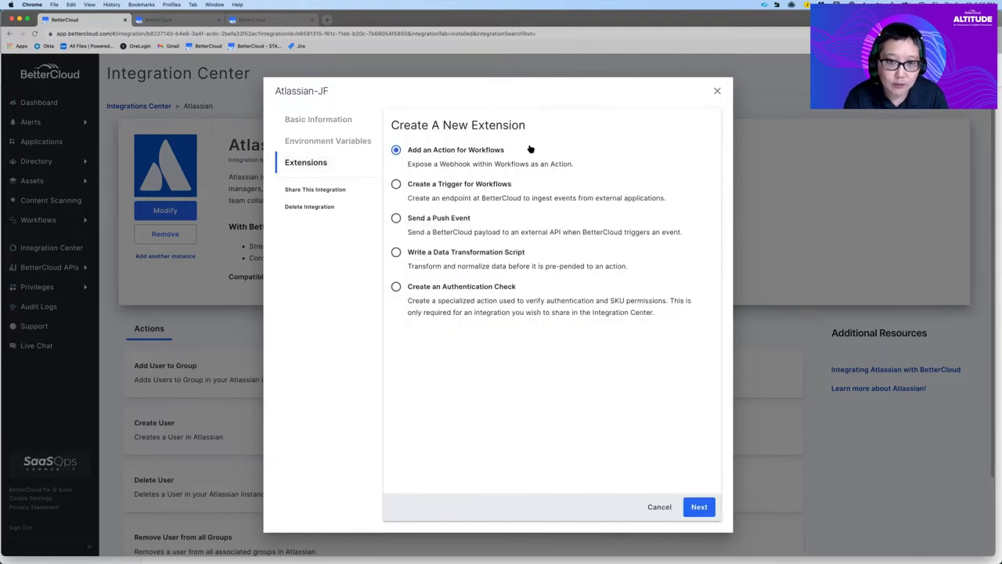
click(446, 185)
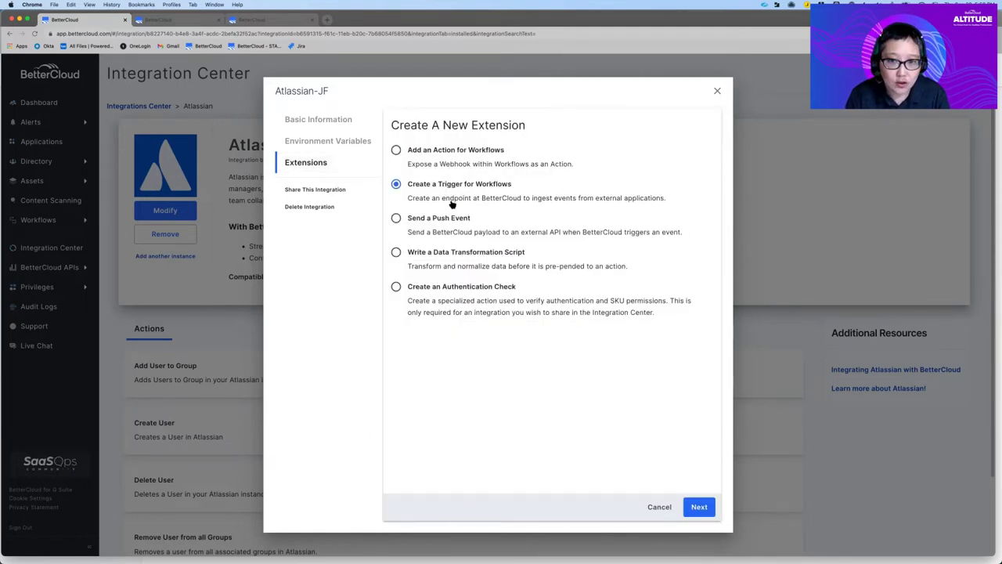
click(698, 507)
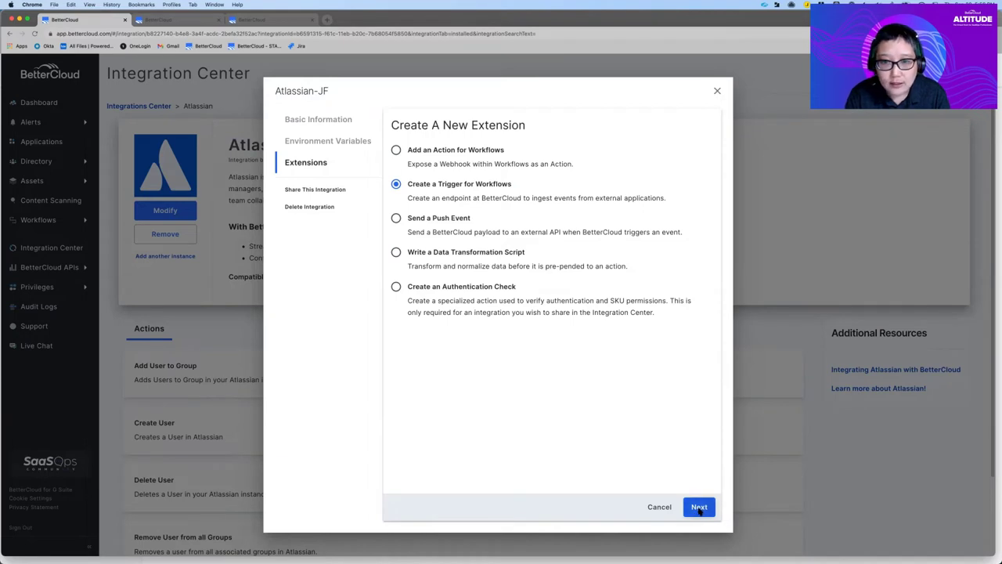
text(Onn)
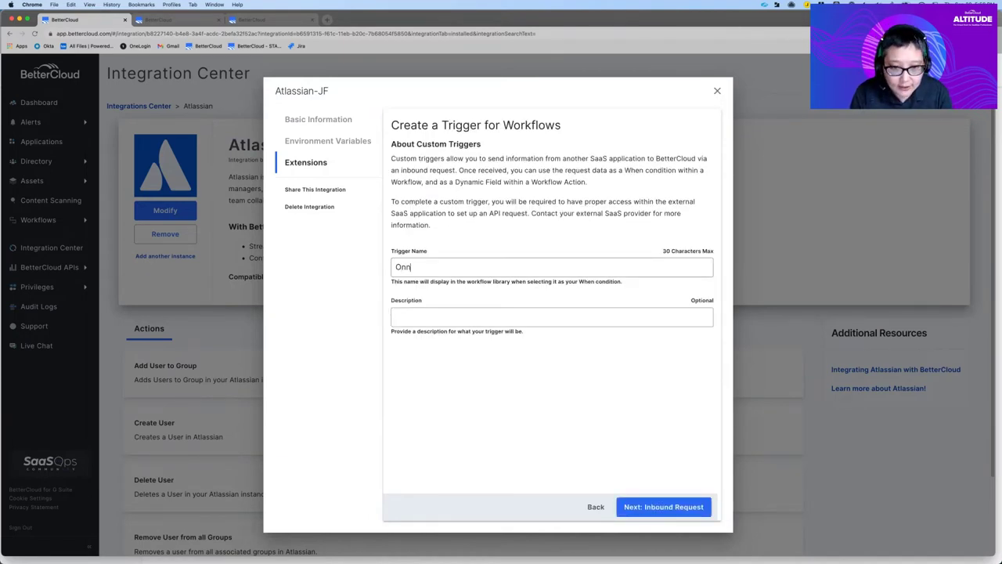
text(boa)
text(oarding from Jira)
text( tik)
text(icket)
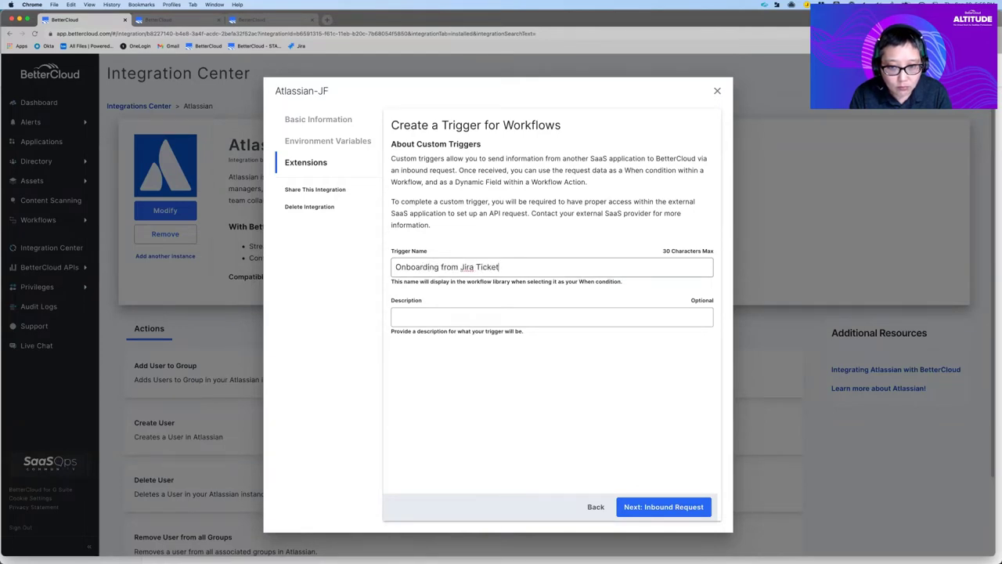
Step: Advance the Onboarding from Jira Ticket trigger to its Inbound Request setup
click(688, 511)
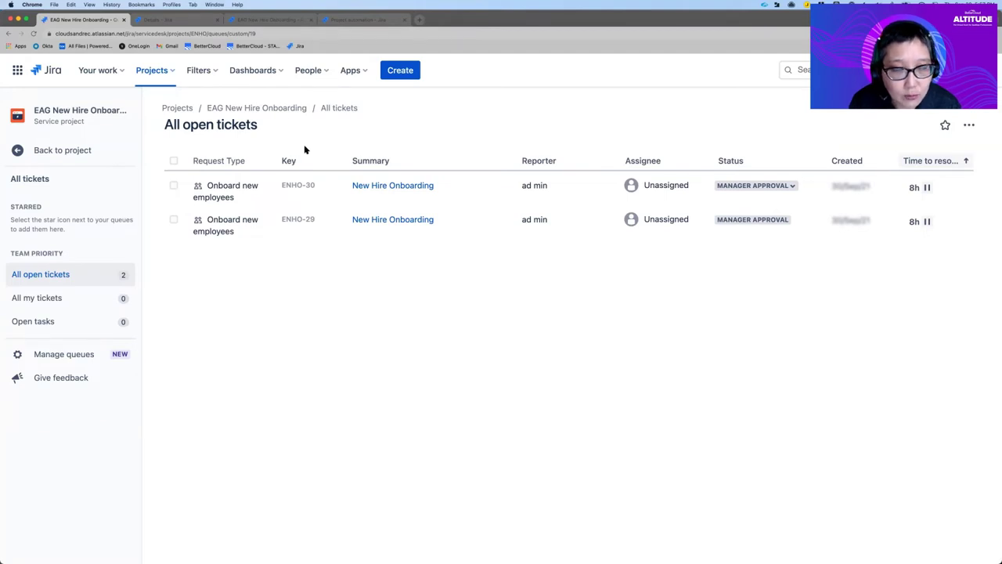
Step: Go from the Jira tickets queue to the project settings' Request types page
click(191, 22)
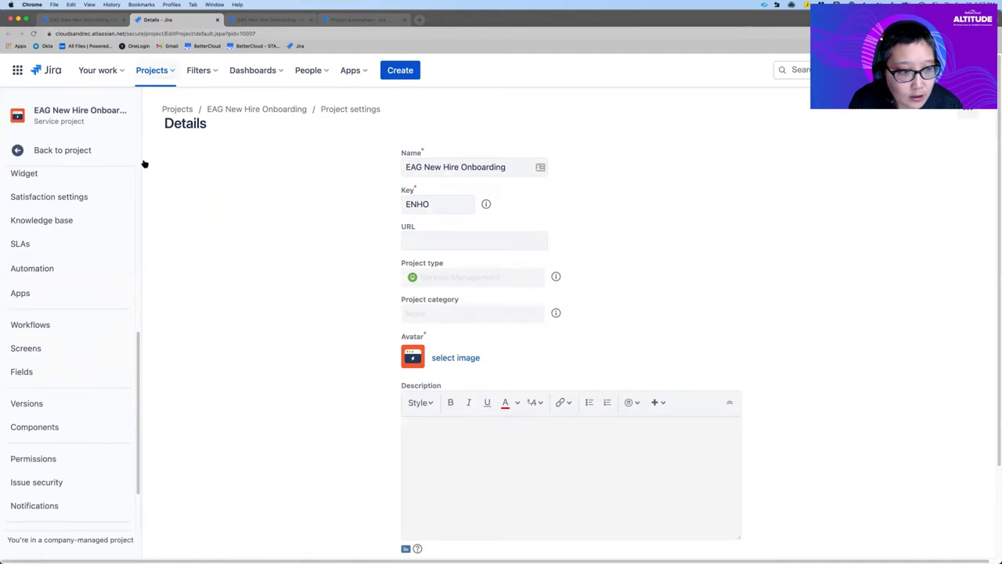
click(91, 22)
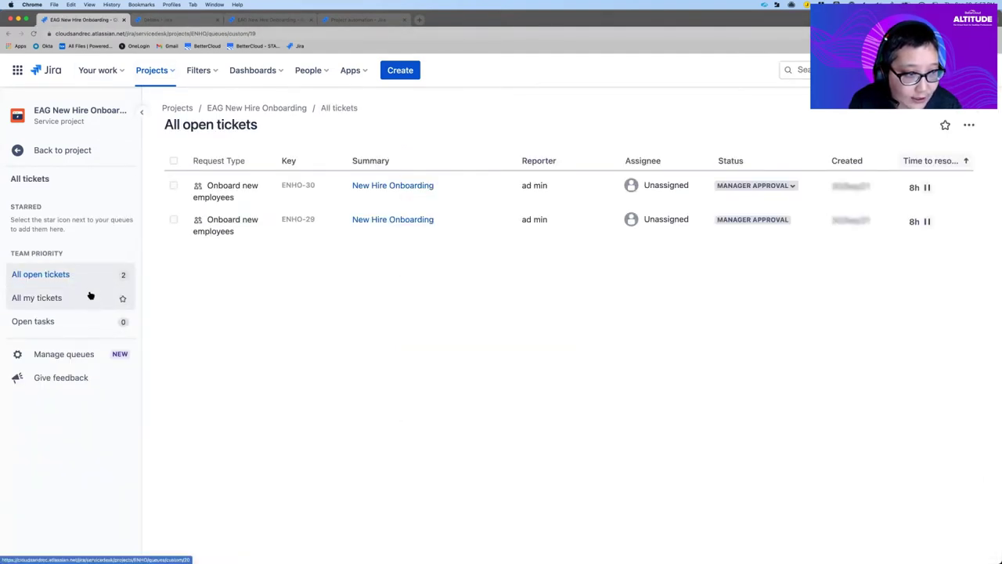
click(52, 154)
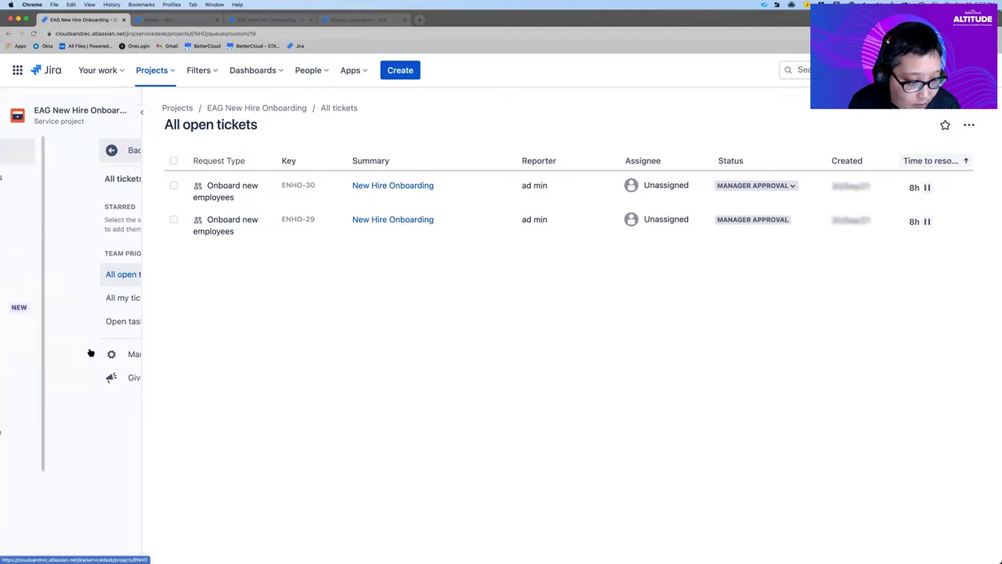
scroll(94, 501, down, 3)
click(92, 515)
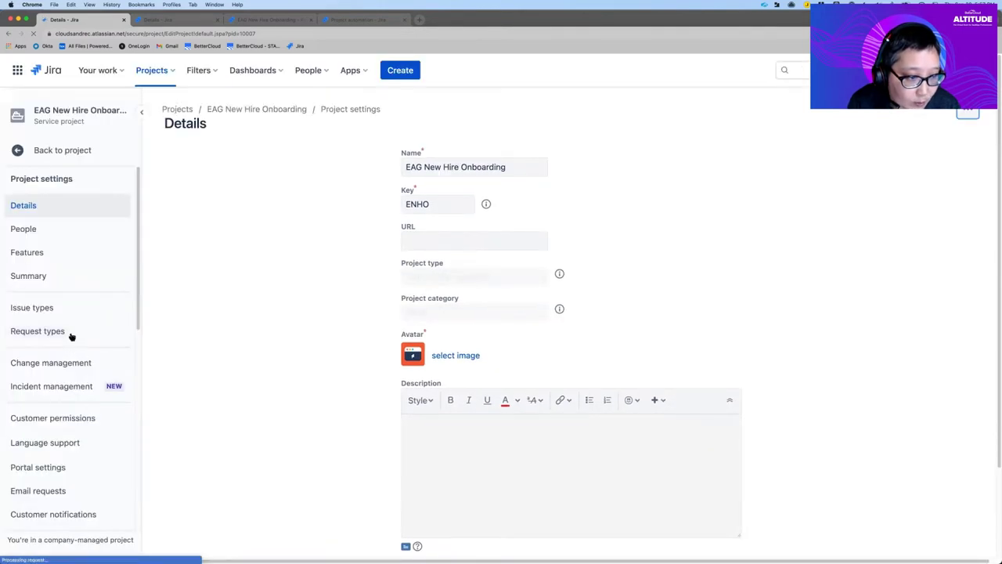
click(25, 332)
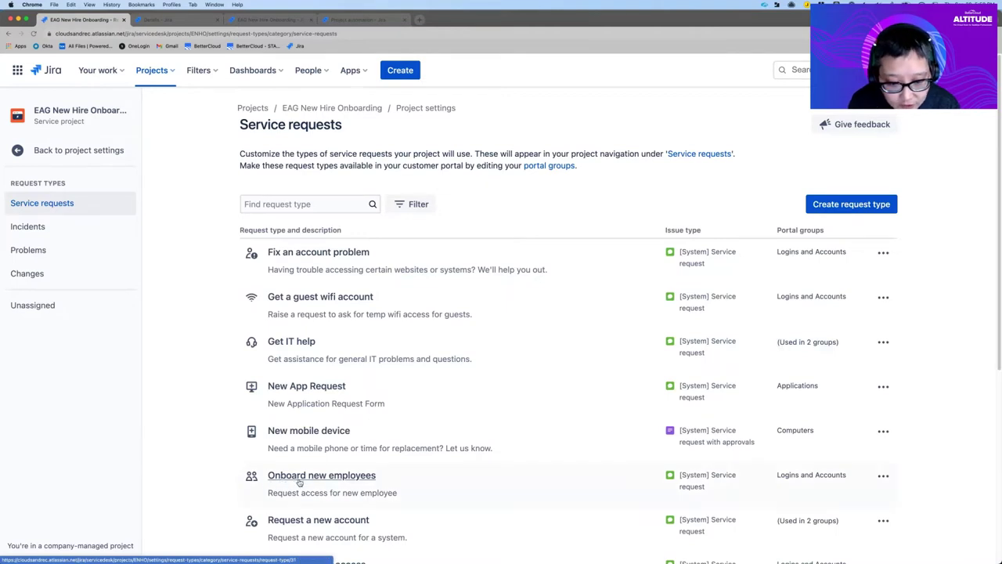
Step: Open the Onboard new employees request form and preview it in the customer portal
click(299, 479)
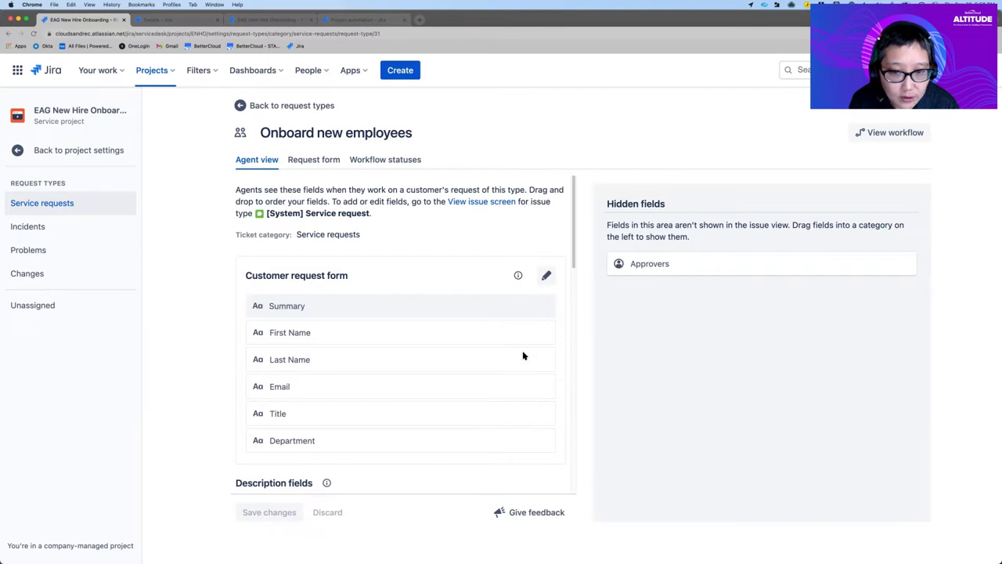
click(329, 160)
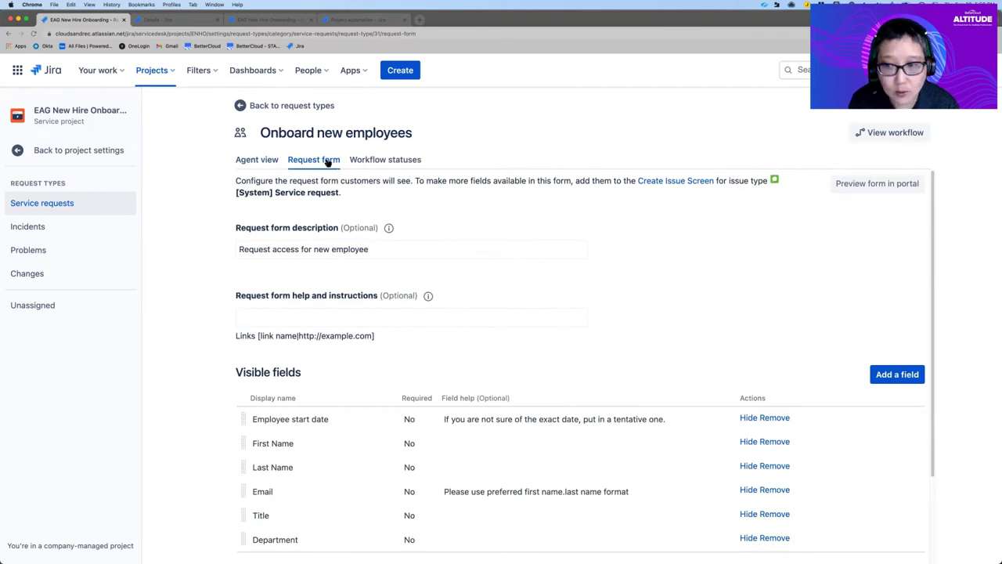
click(844, 184)
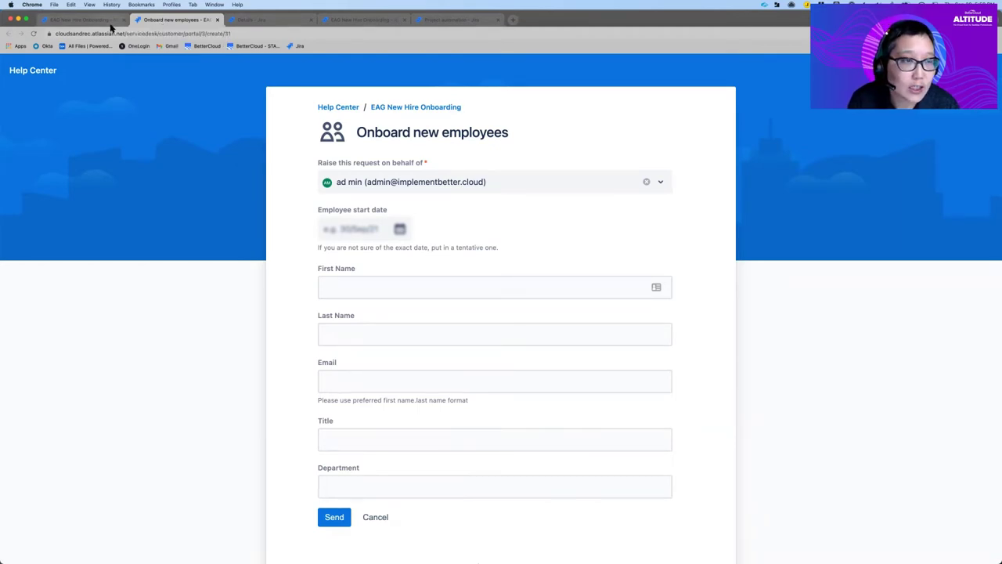
Step: Return to the ENHO project's Details settings page
click(260, 18)
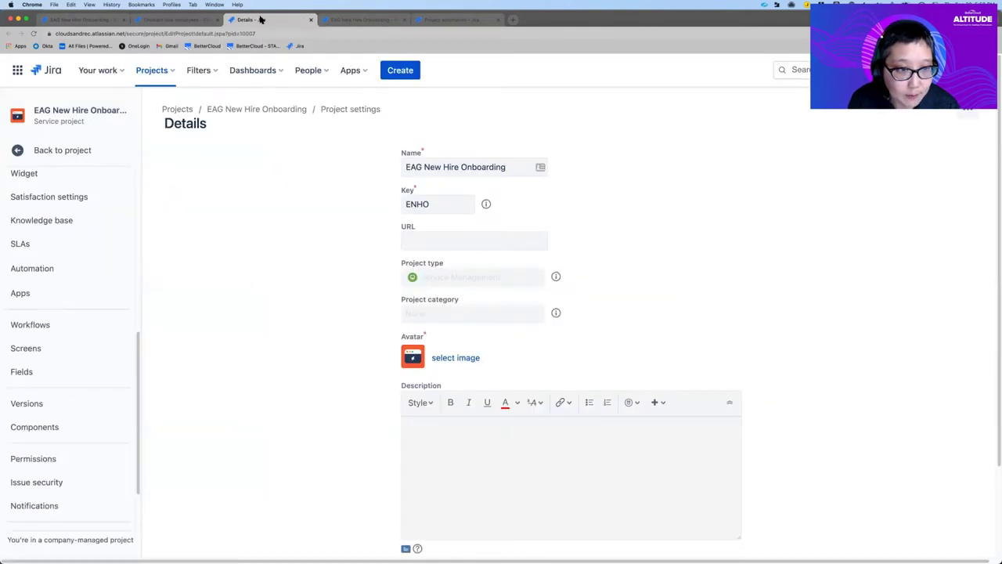
Step: Open the project's Automation page listing its four enabled rules
scroll(116, 395, down, 1)
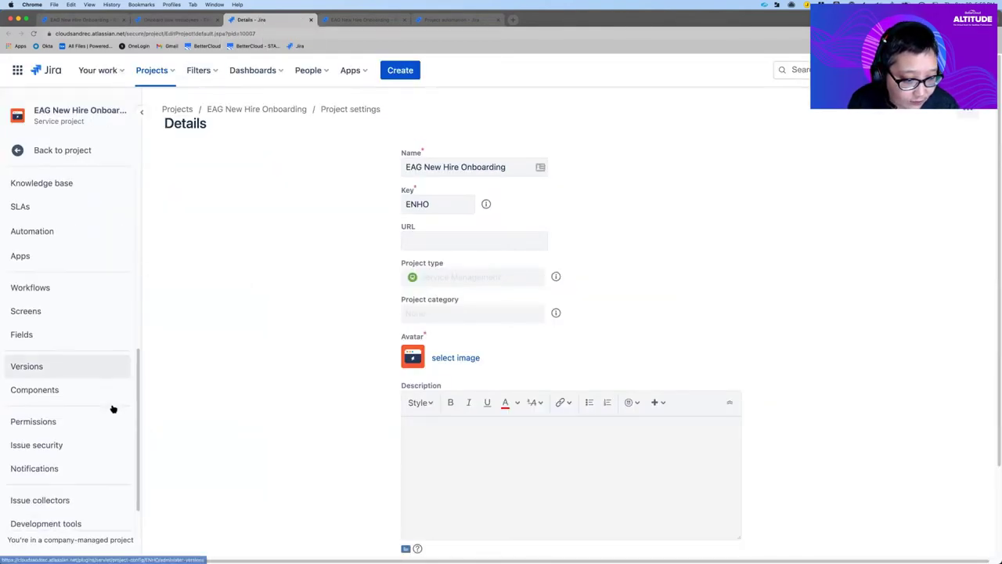
scroll(113, 409, down, 1)
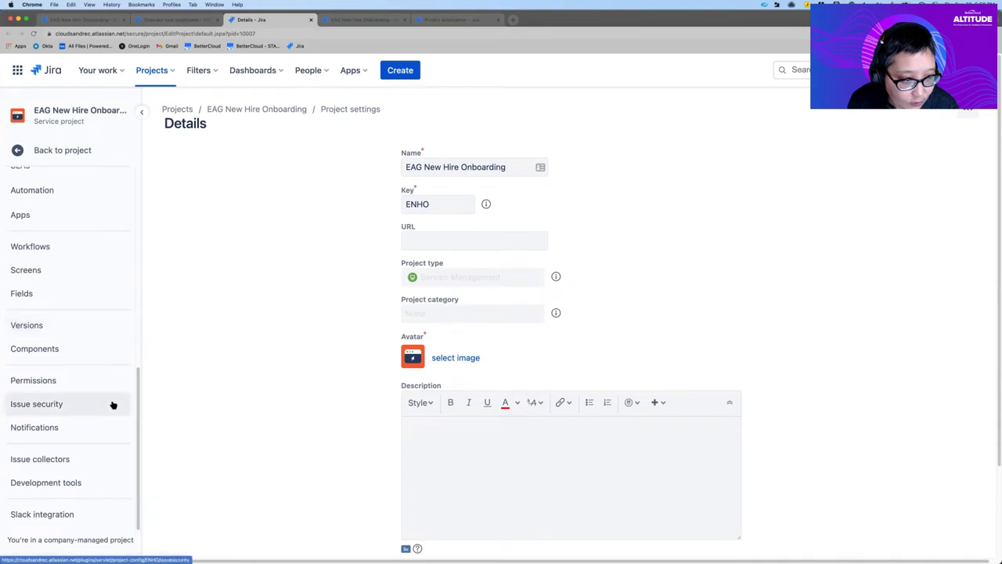
click(71, 191)
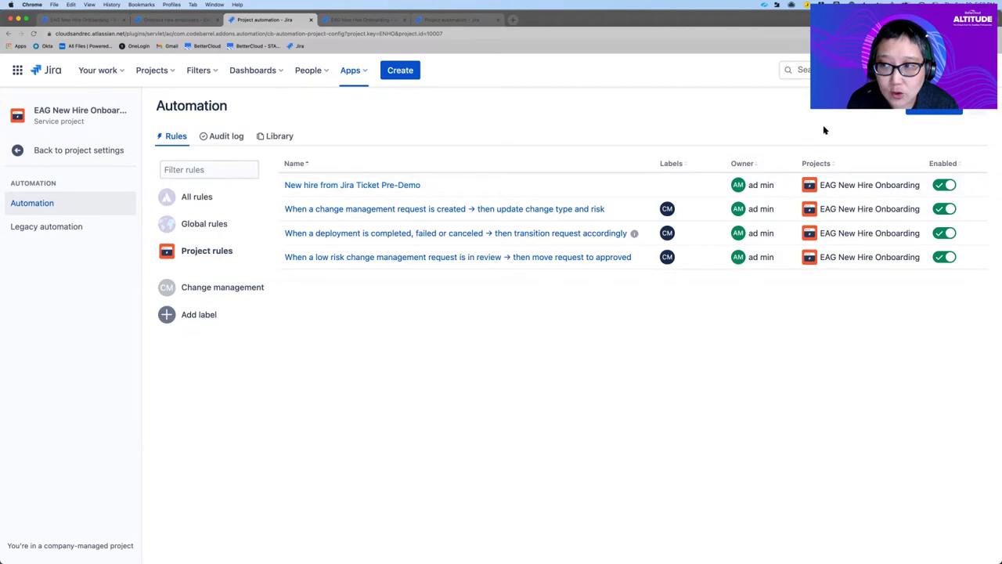
Step: Create a new automation rule triggered by Issue created
click(924, 112)
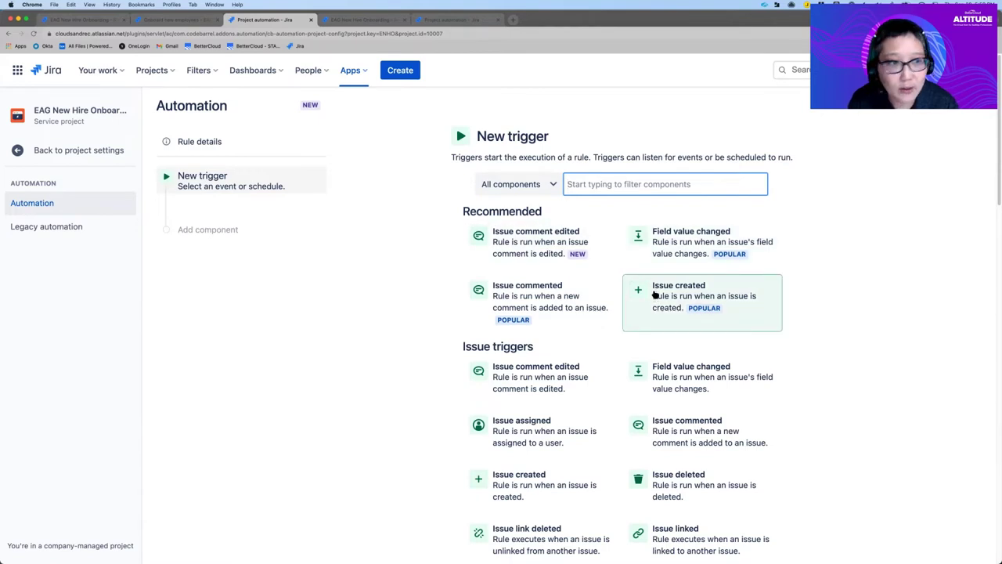
click(655, 294)
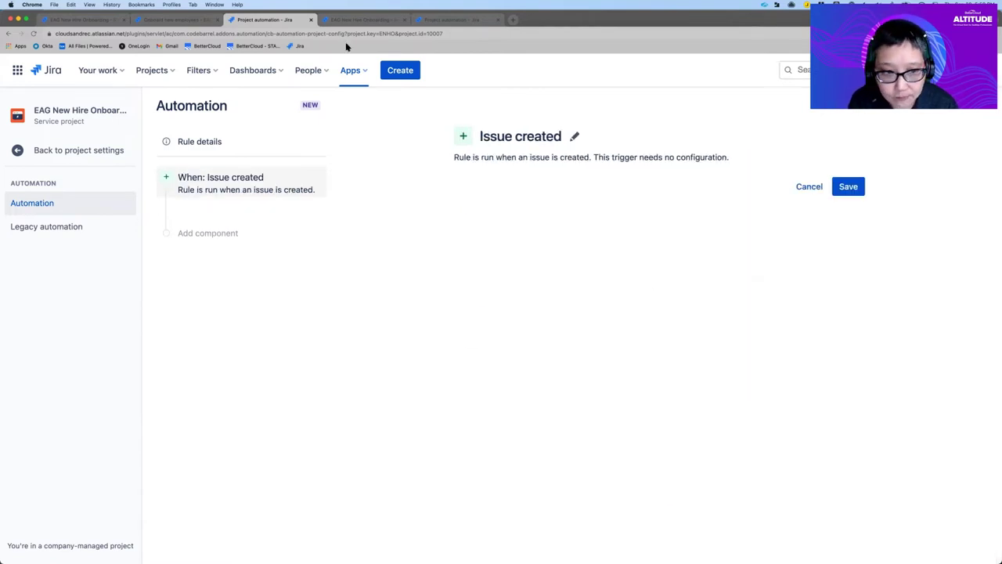
click(849, 187)
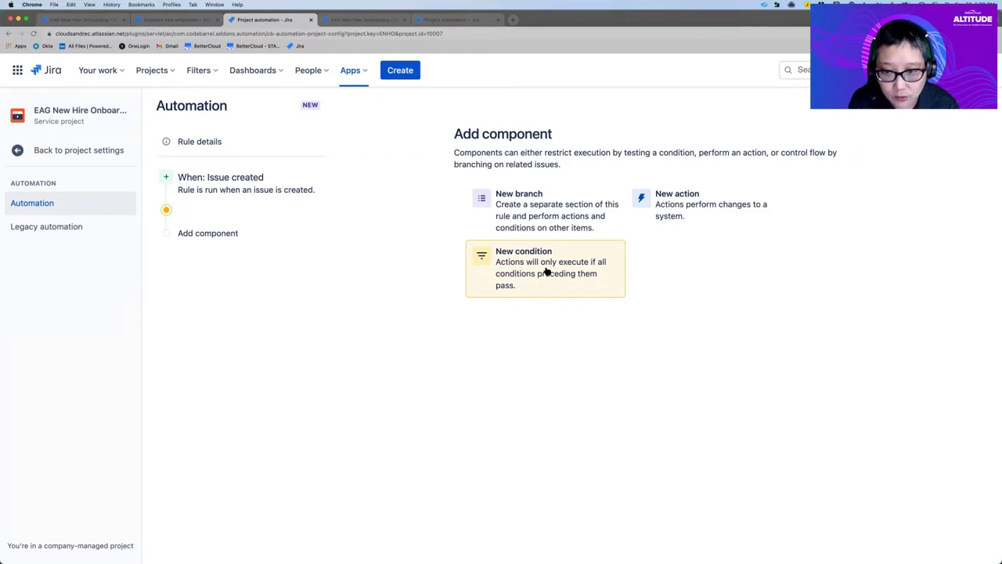
Step: Add an Issue fields condition requiring Summary to contain 'New hire onboarding'
click(547, 270)
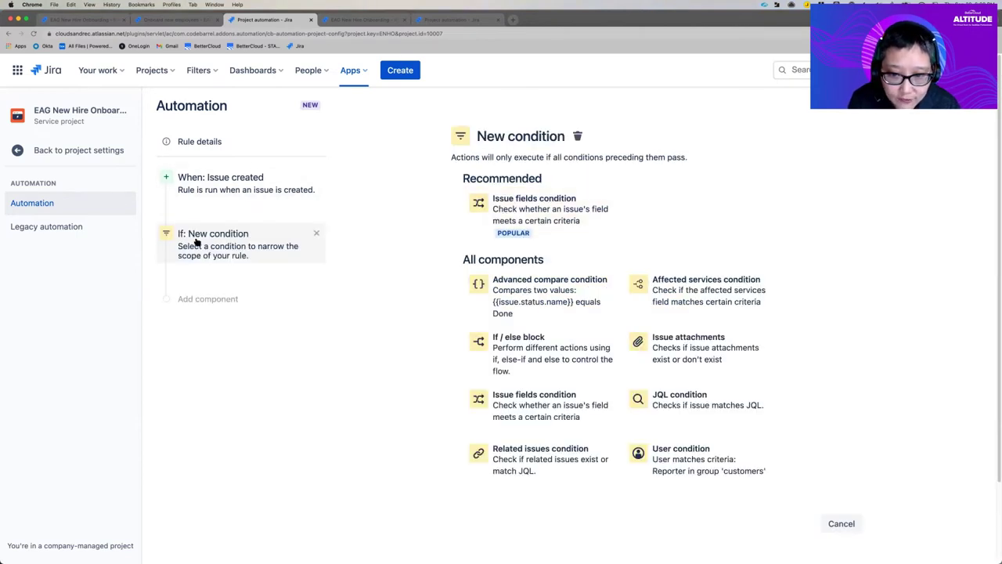
click(523, 219)
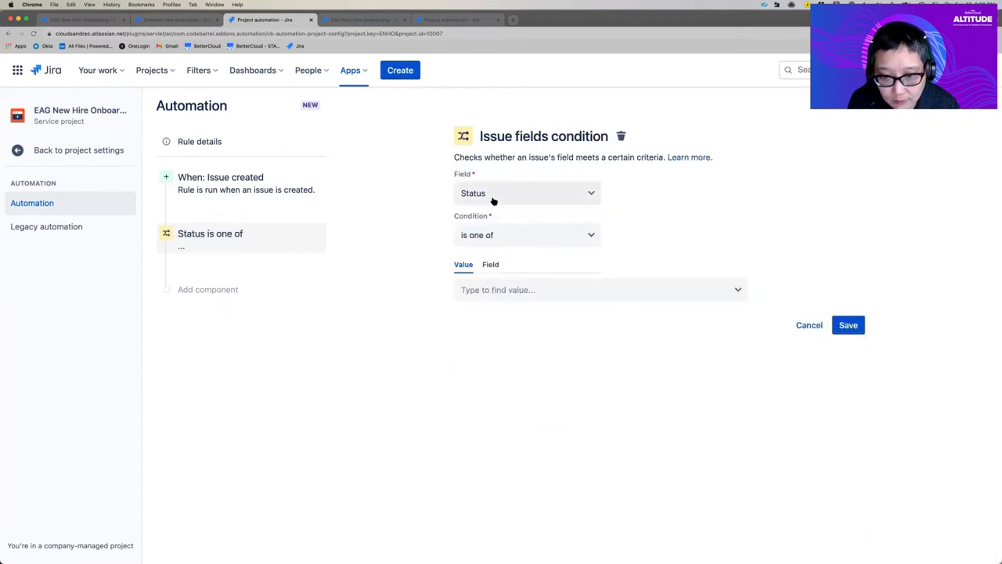
click(493, 201)
scroll(501, 337, down, 2)
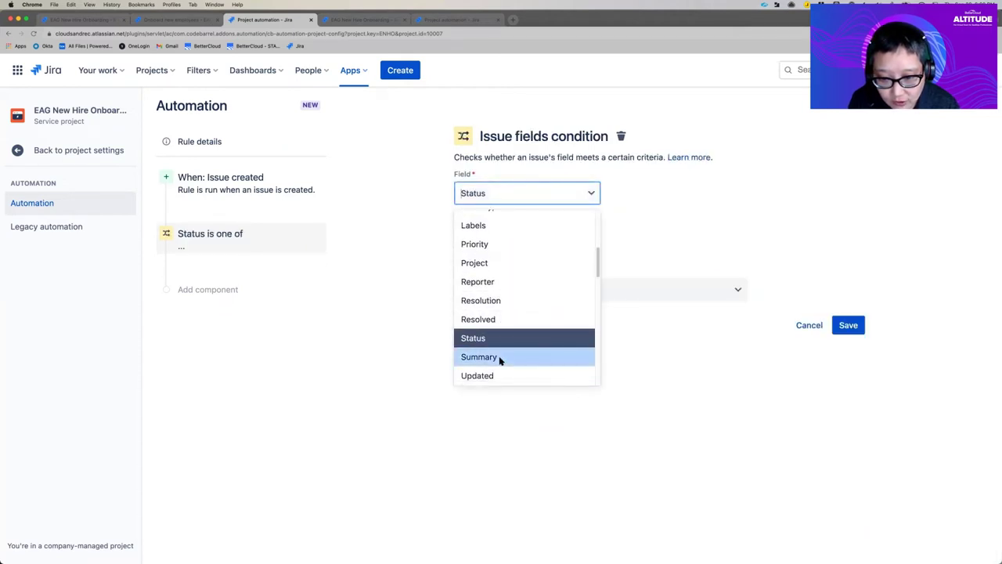
click(500, 359)
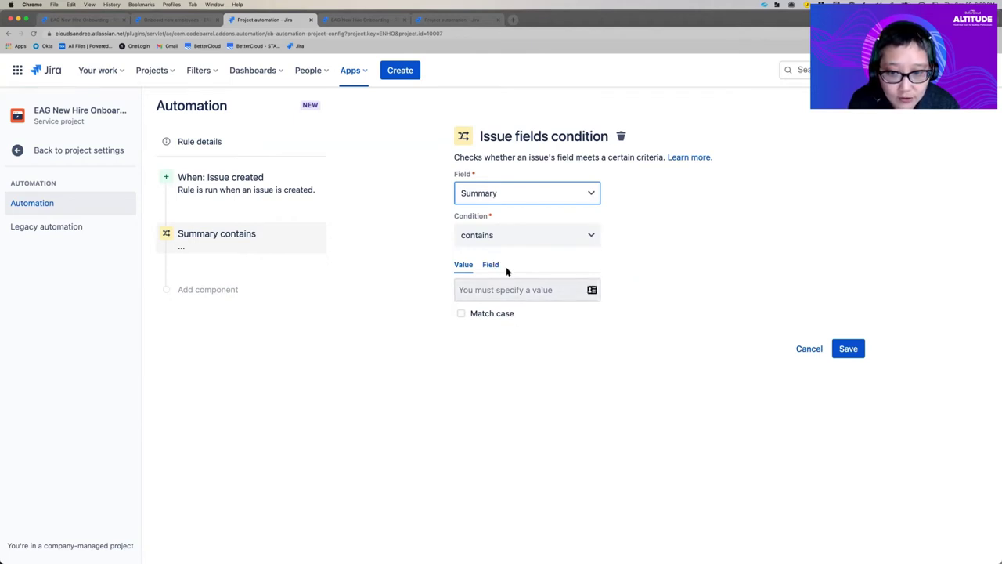
click(529, 293)
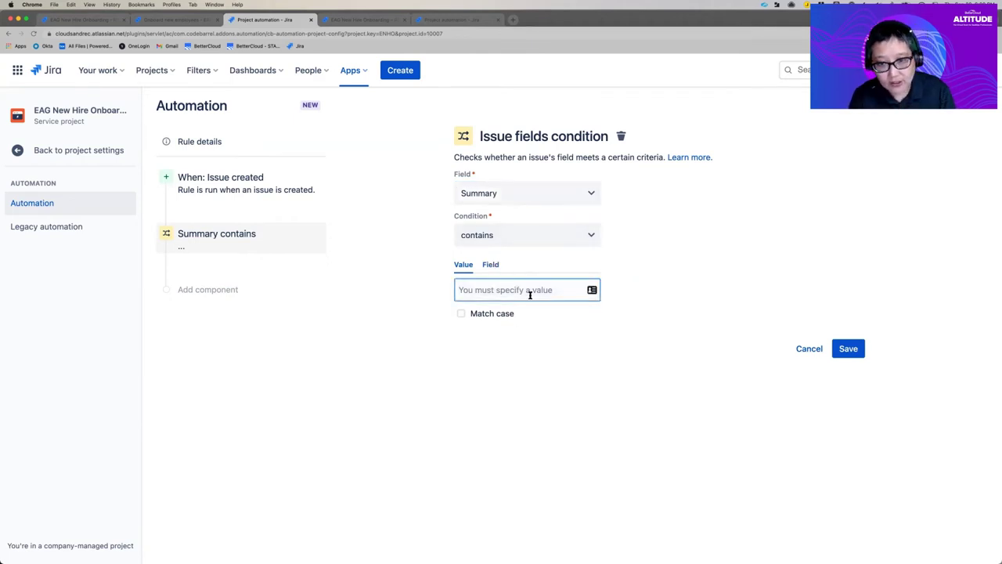
text(New hi)
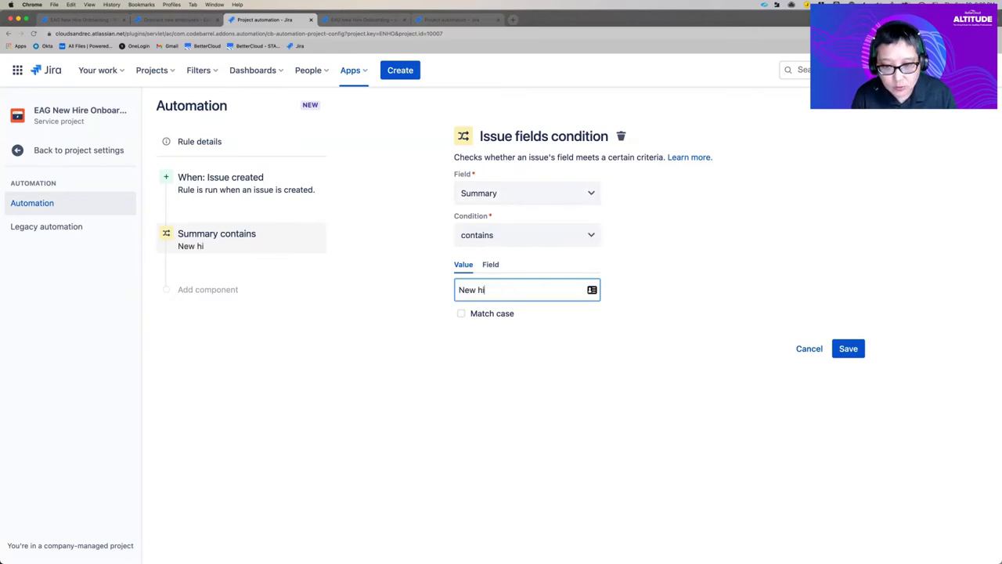
text(reo onboard)
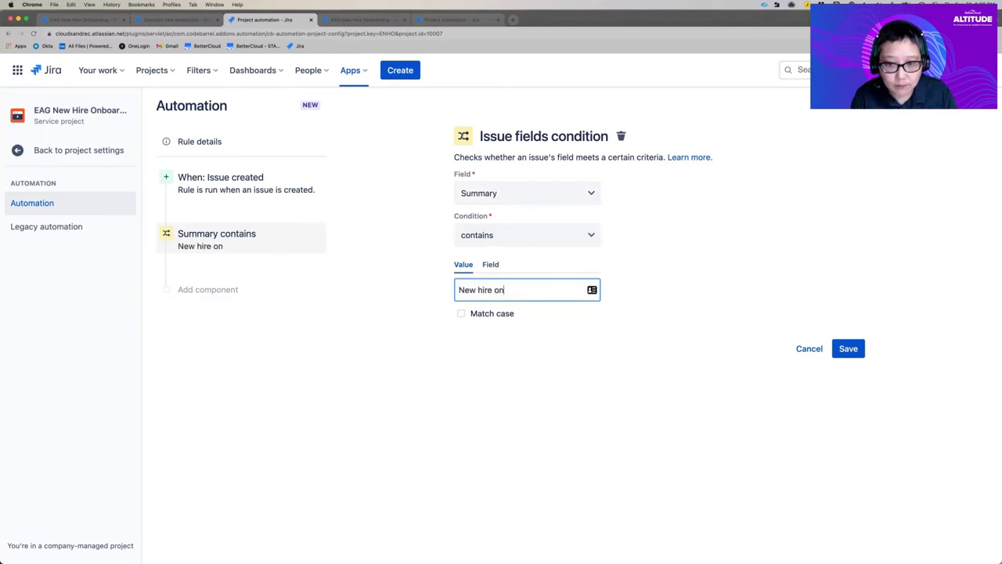
key(BackSpace)
key(BackSpace)
key(BackSpace)
text(arding)
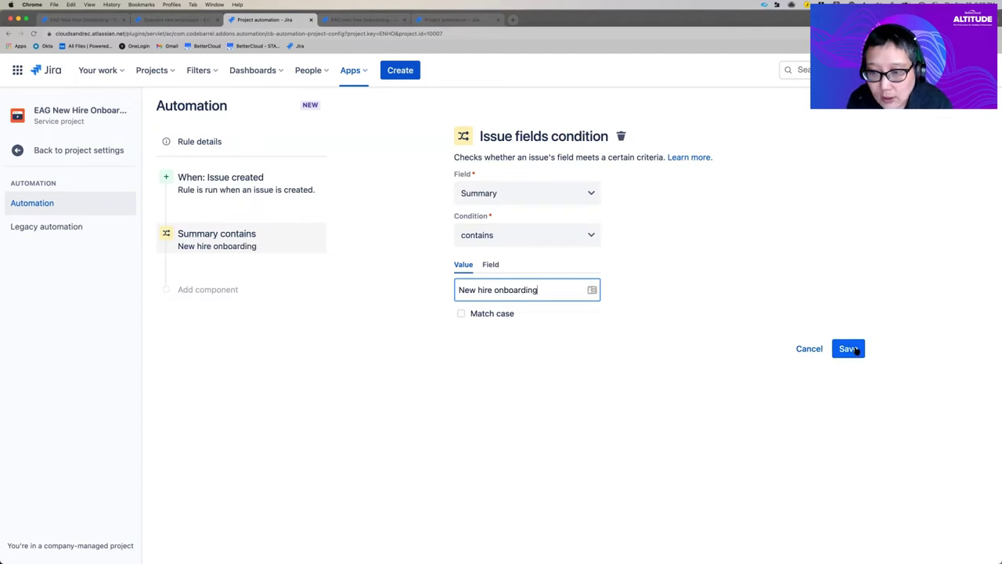
click(854, 349)
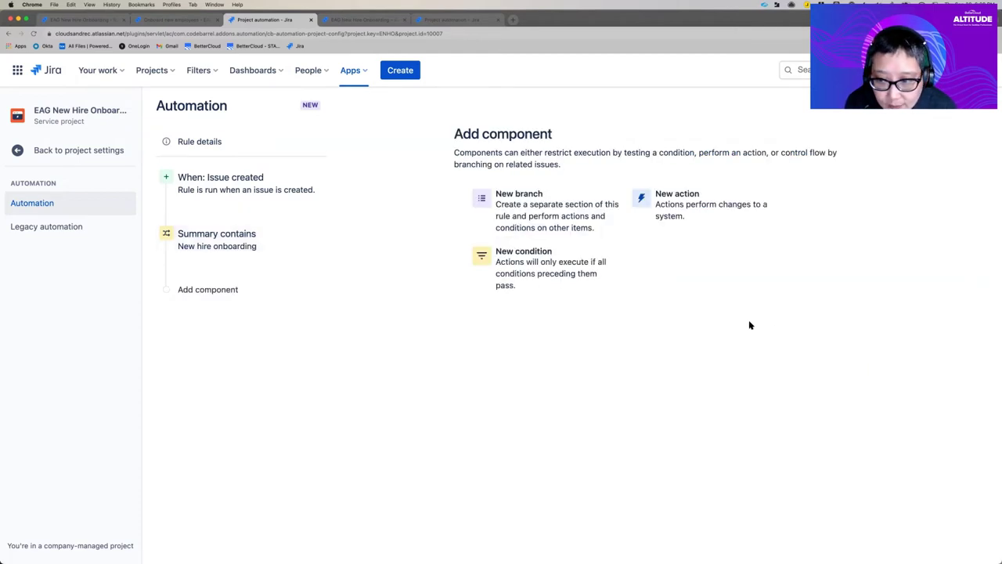
Step: Add a Send web request action after the Summary condition
click(685, 216)
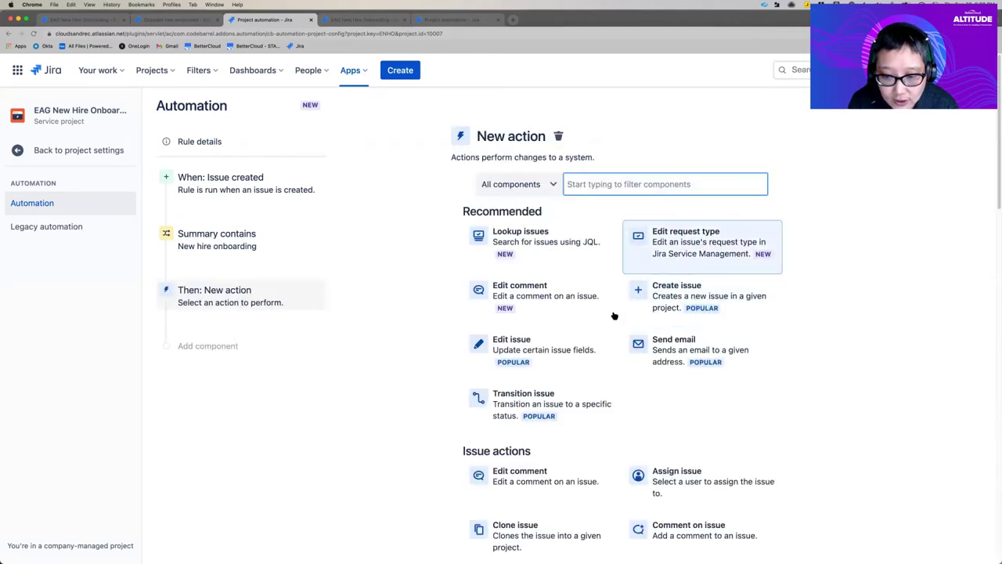
scroll(609, 333, down, 3)
scroll(609, 333, down, 5)
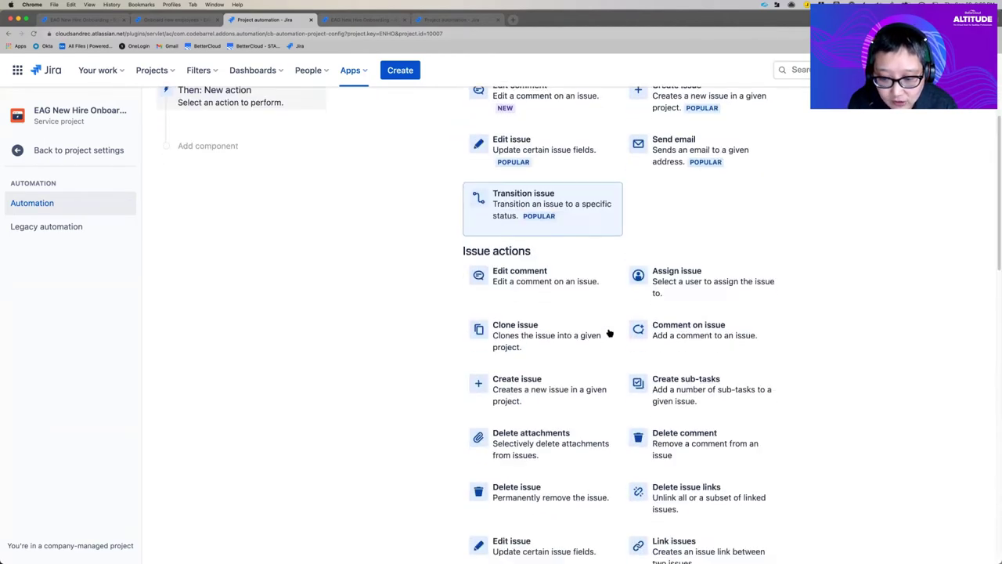
scroll(609, 334, down, 1)
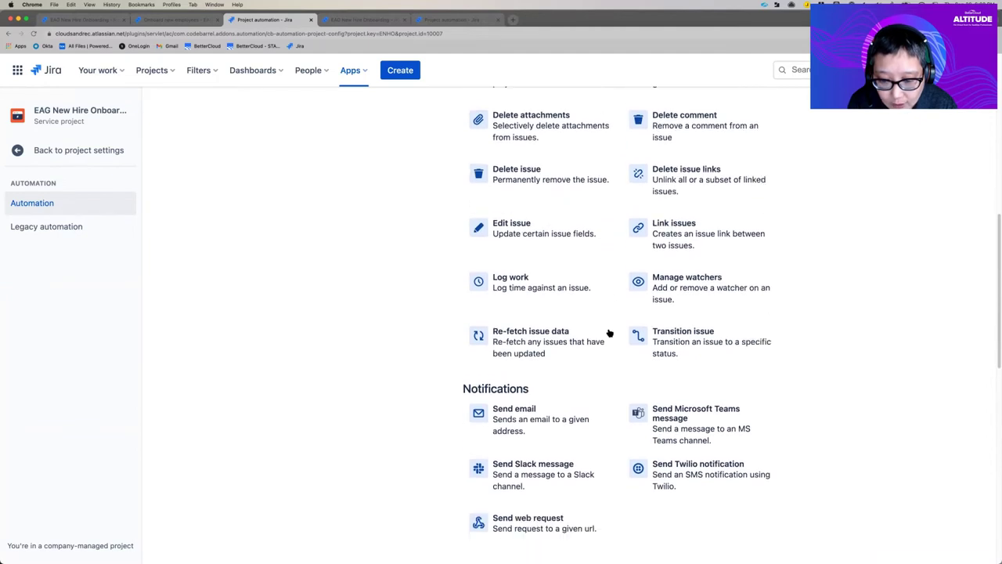
scroll(595, 387, down, 2)
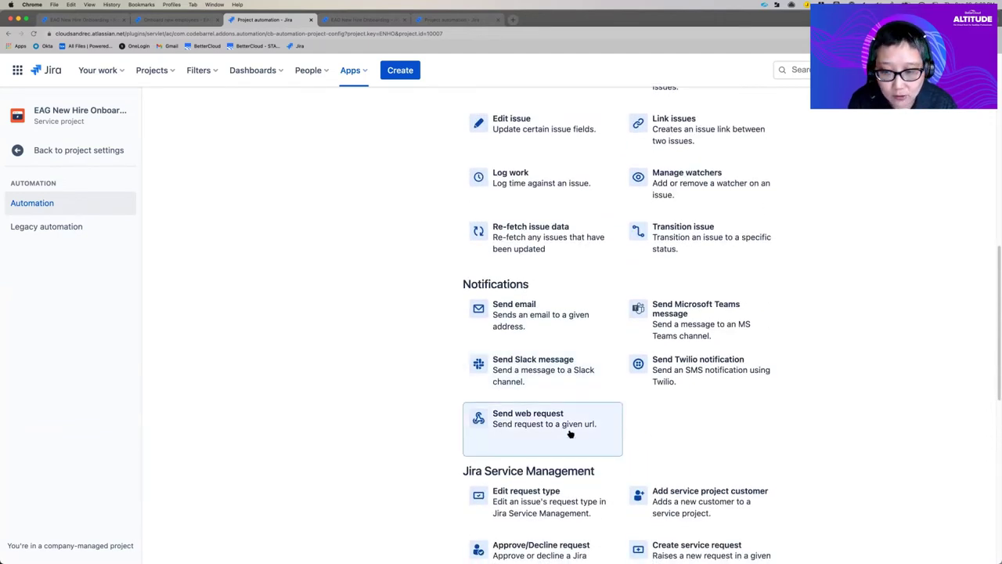
click(569, 433)
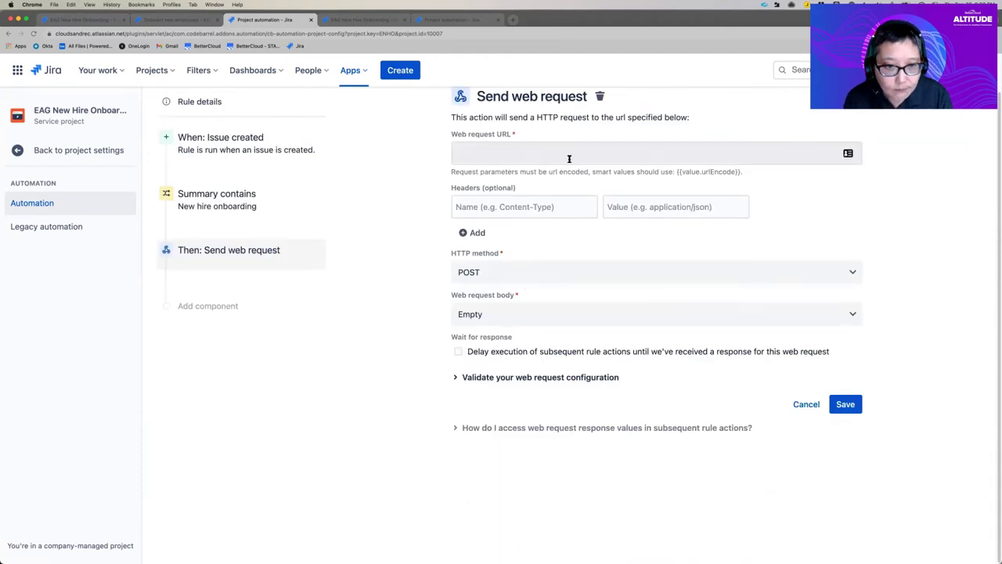
Step: Bring the BetterCloud window with the trigger's inbound endpoint URL to the front
scroll(567, 161, up, 1)
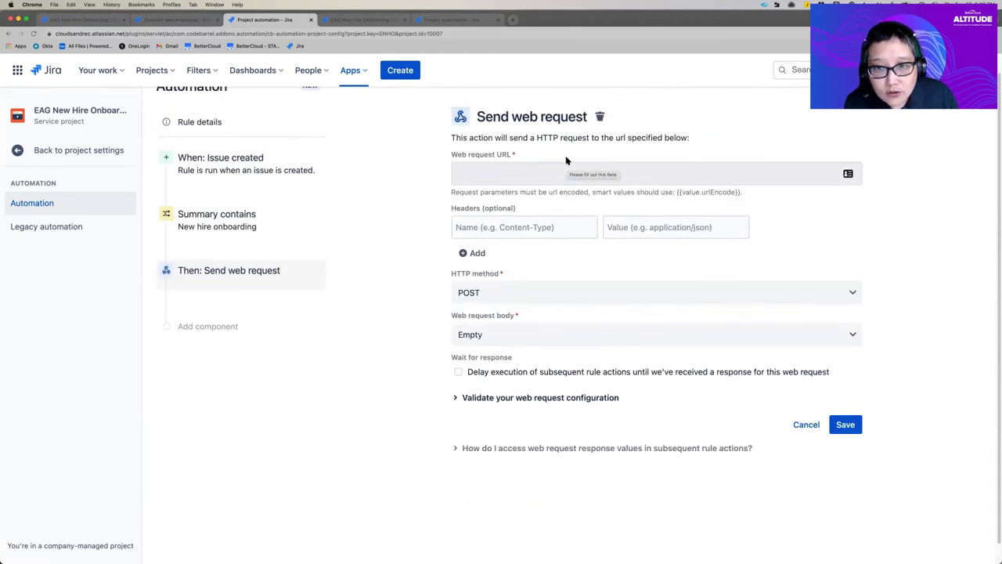
click(210, 5)
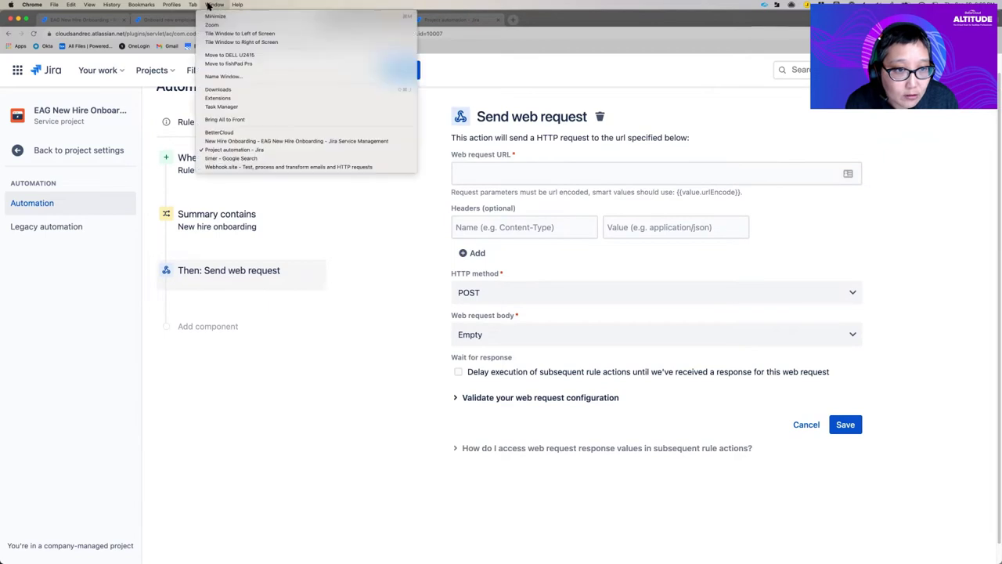
click(216, 133)
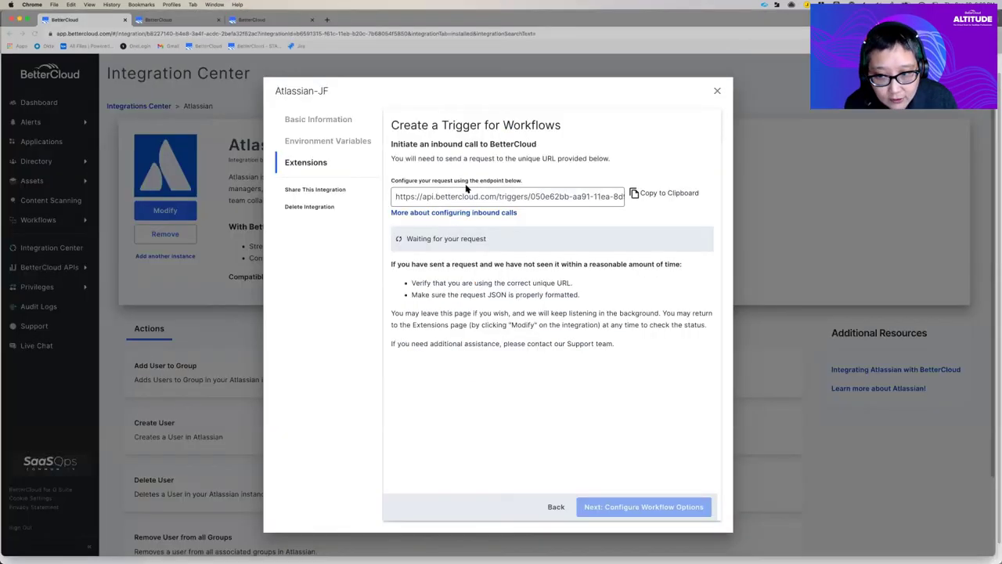
Step: Copy the BetterCloud trigger's inbound endpoint URL and return to the Jira automation rule
click(486, 198)
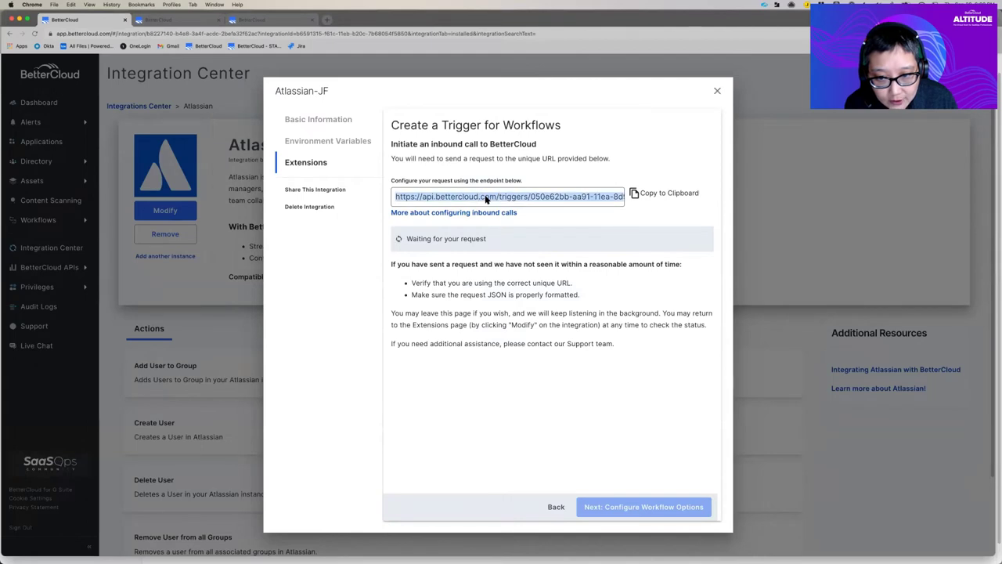
right_click(486, 198)
click(505, 210)
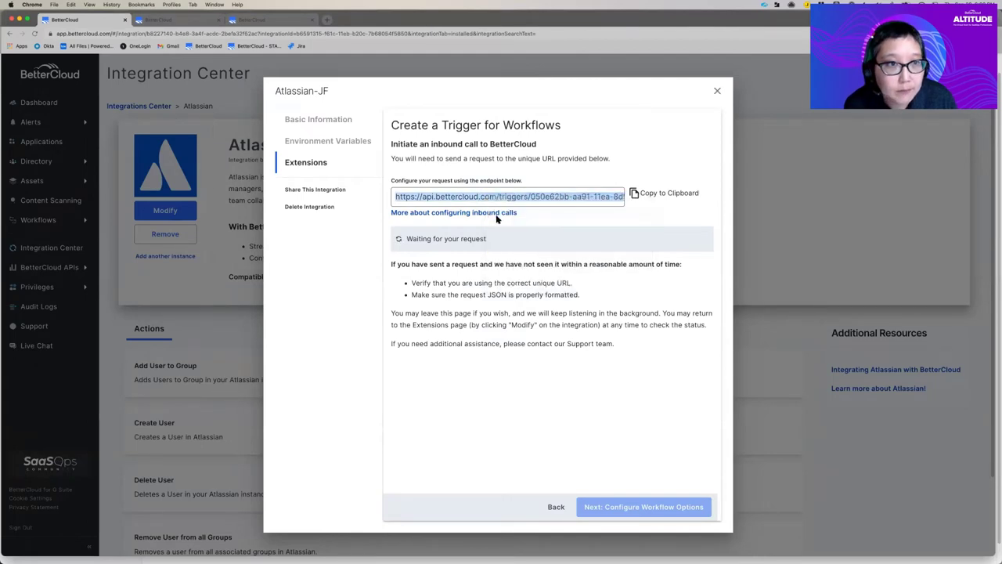
click(215, 5)
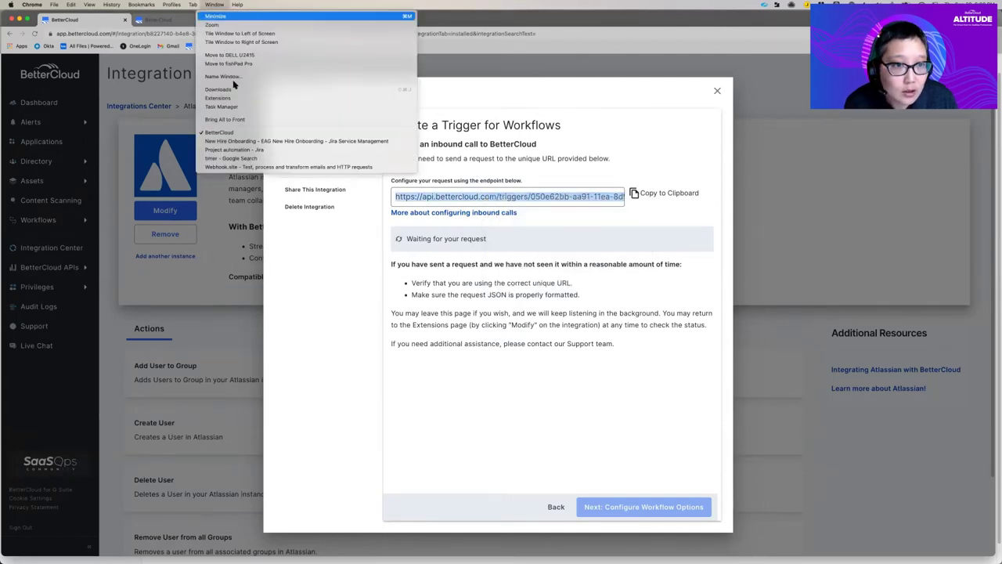
click(242, 150)
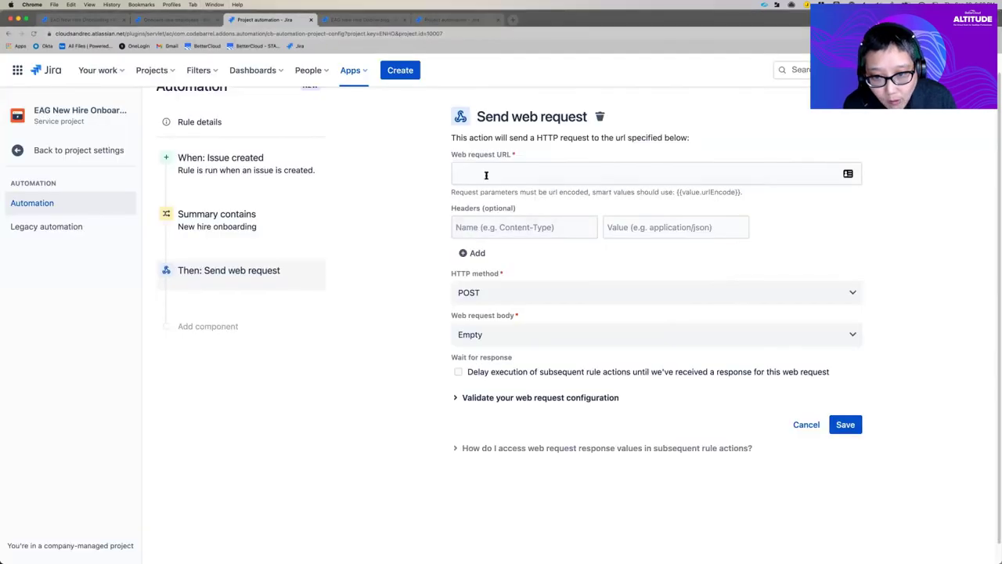
click(487, 175)
Step: Paste the BetterCloud endpoint as the web request URL and set the request body to Custom data
key(super+v)
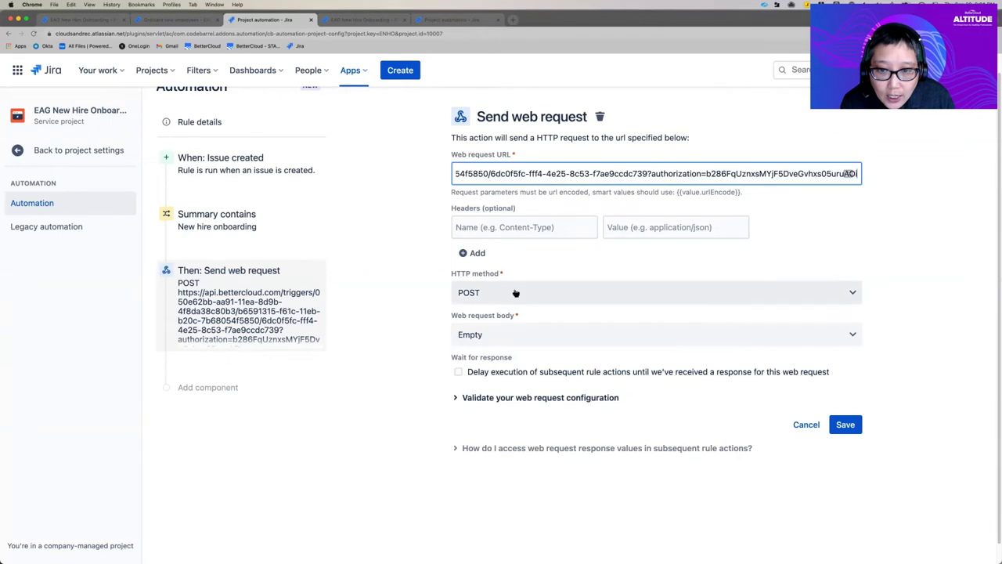
click(531, 340)
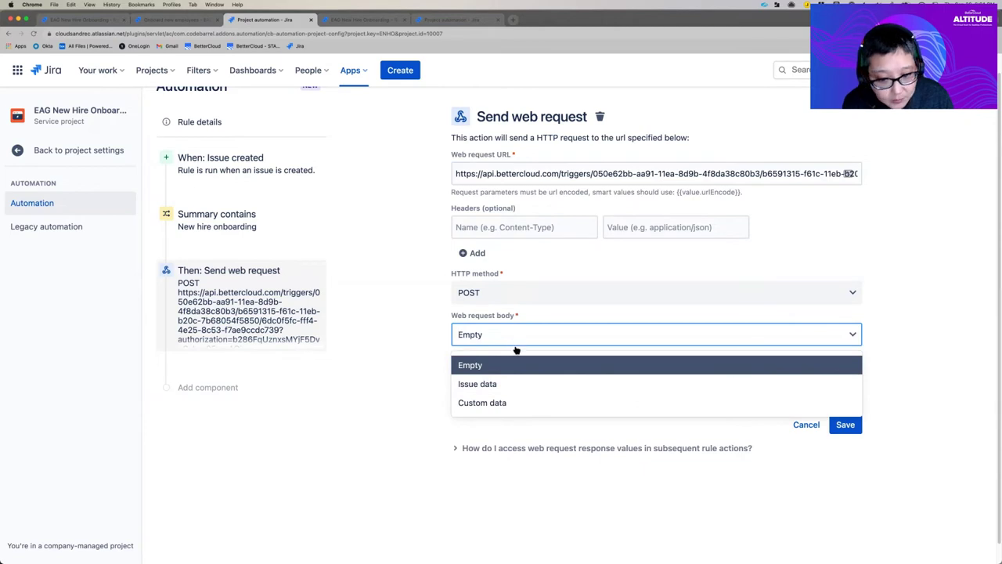
click(512, 403)
scroll(326, 170, down, 2)
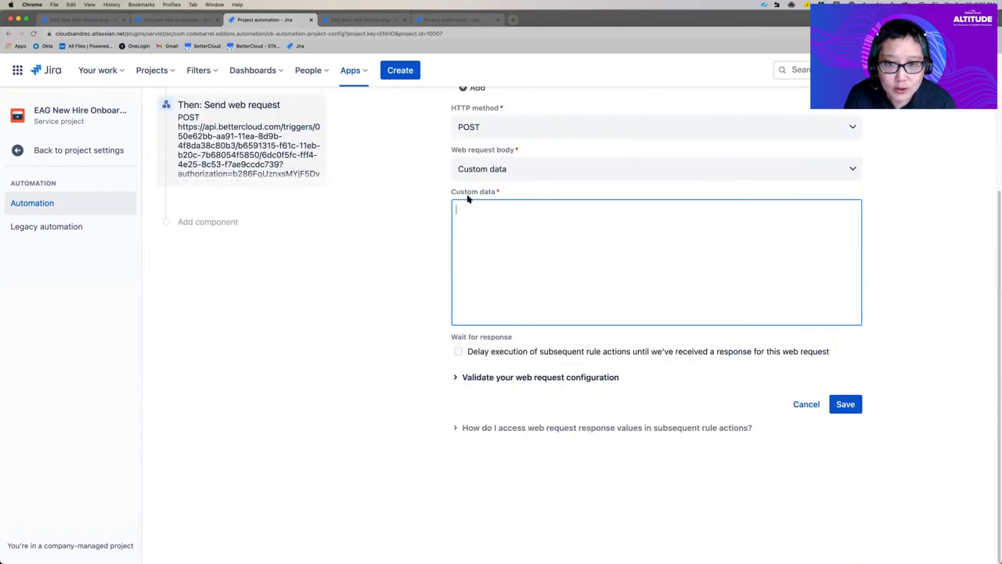
scroll(506, 213, up, 1)
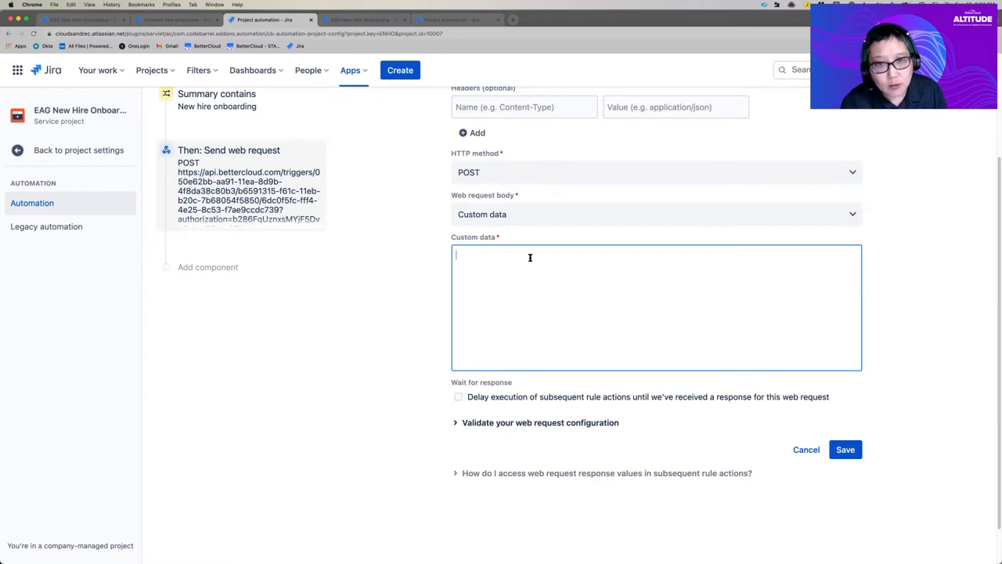
Step: Paste a JSON body mapping summary, first name, last name, email, title and department smart values
text({ "issueSummary": "{{issue.summary}}", "firstName": "{{issue.First Name}}", "lastName": "{{issue.Last Name}}", "email": "{{issue.Email}}", "title": "{{issue.Title}}", "department": "{{issue.Department}}", })
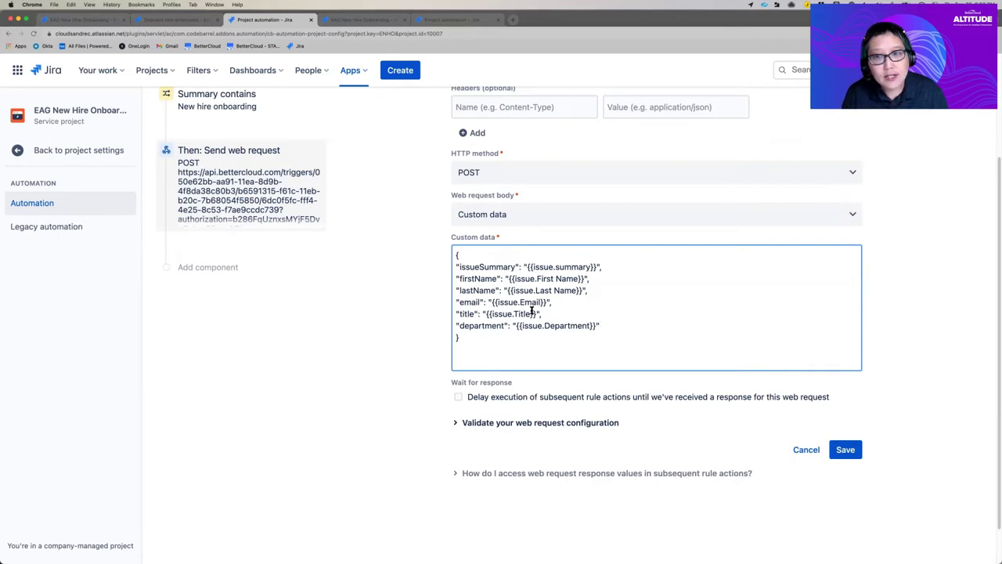
scroll(531, 310, up, 2)
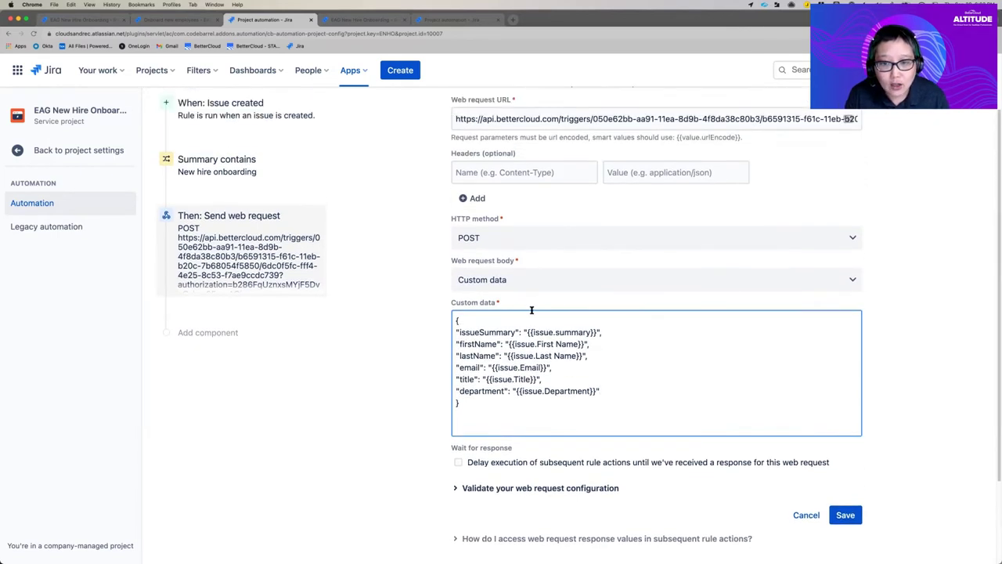
scroll(531, 310, up, 2)
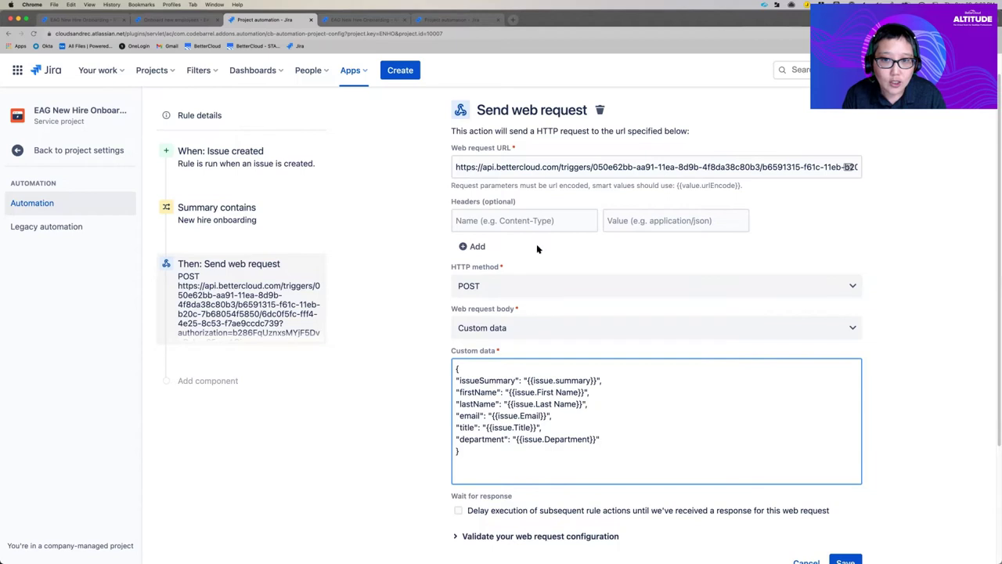
Step: Copy the current BetterCloud web request URL from the Jira field
click(520, 172)
key(super+a)
right_click(522, 170)
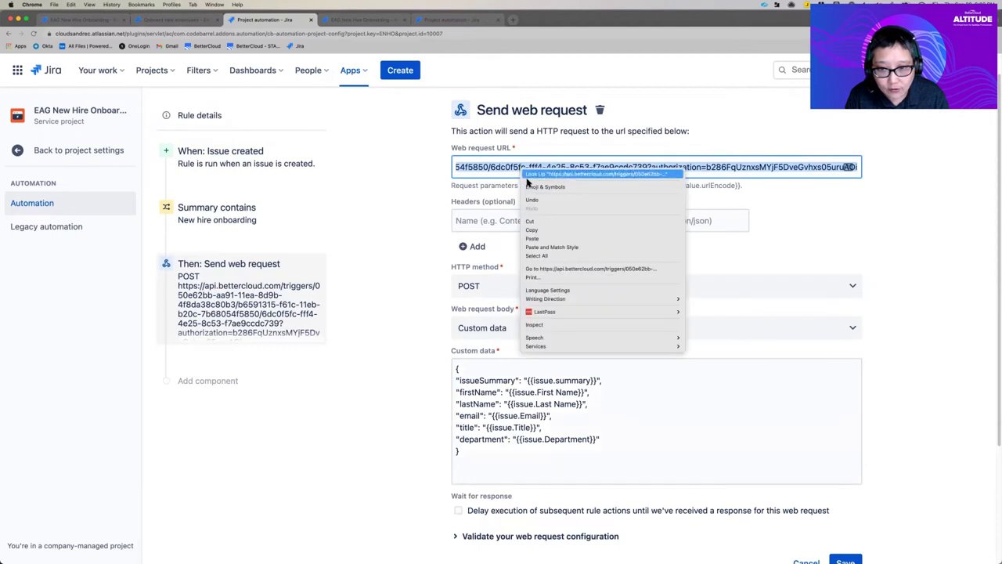
click(540, 229)
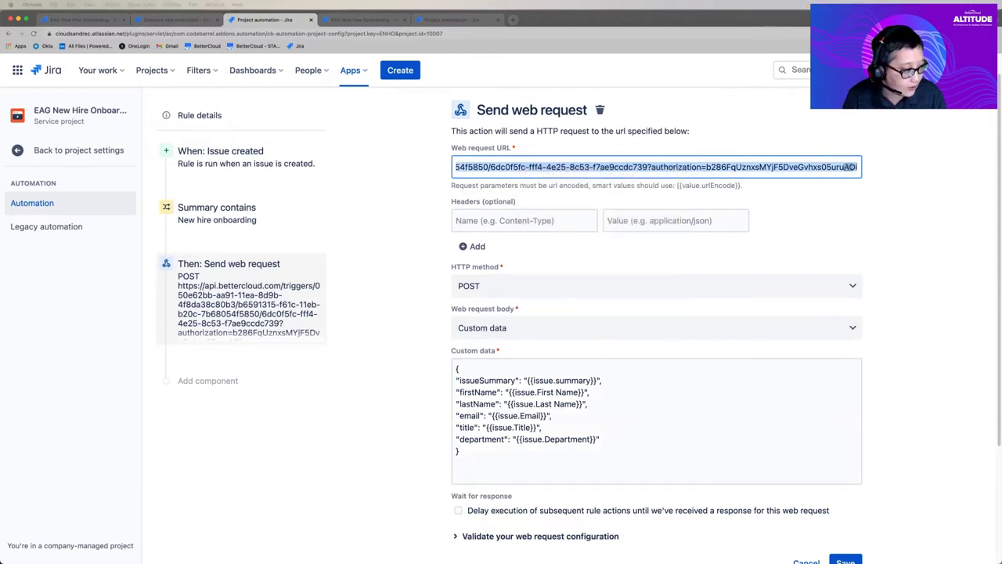
key(super+Tab)
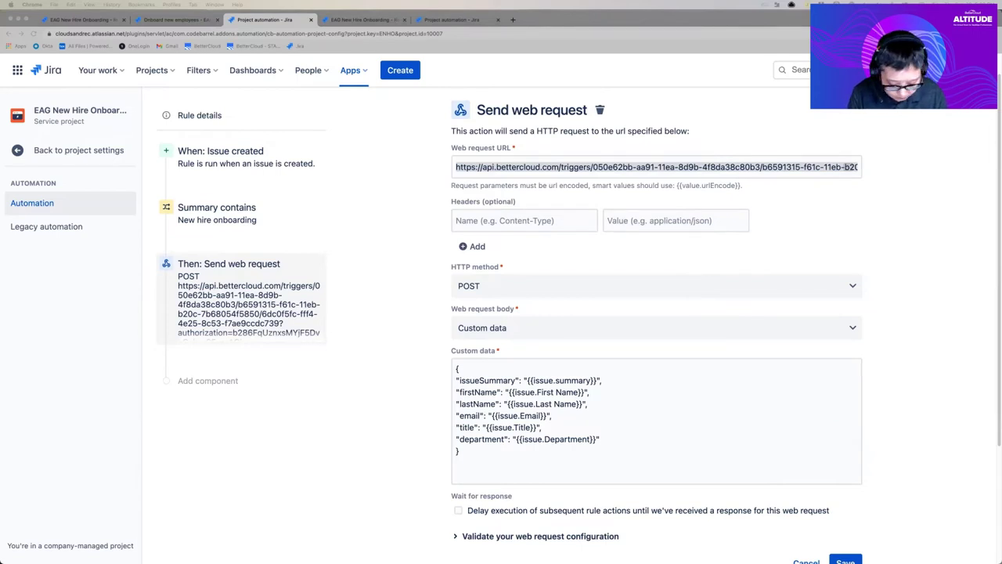
Step: Replace the web request URL with the Webhook.site test URL
triple_click(520, 168)
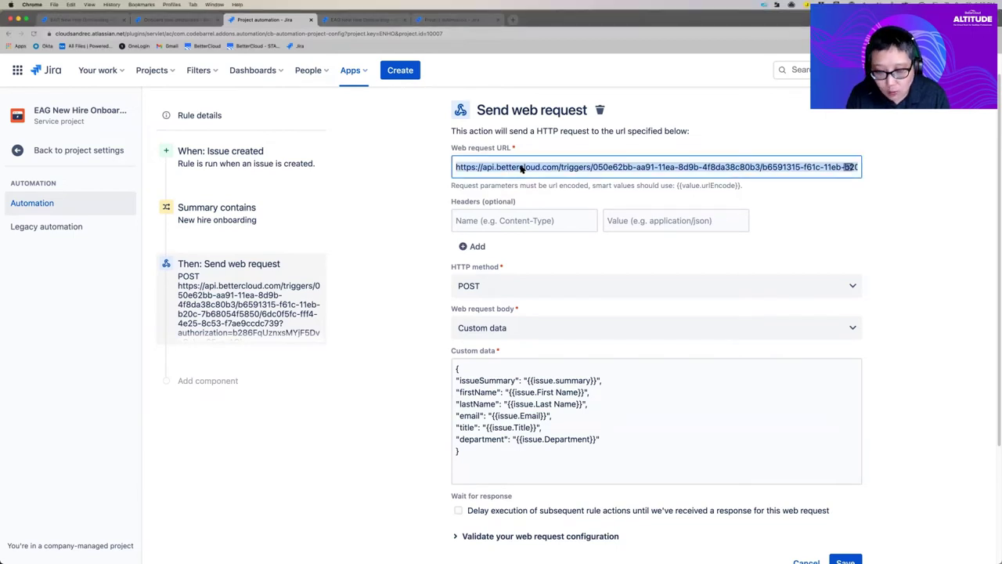
key(BackSpace)
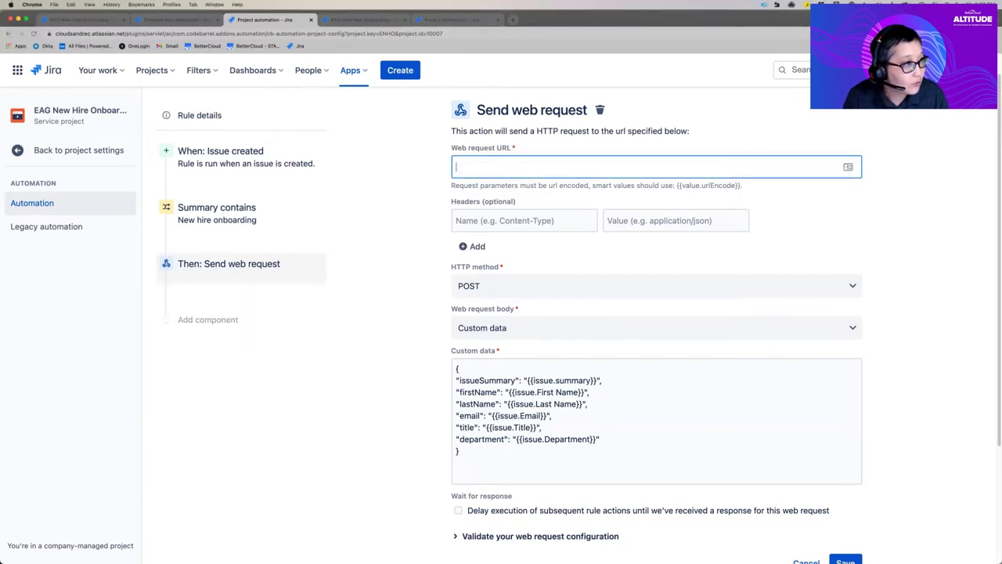
key(super+Tab)
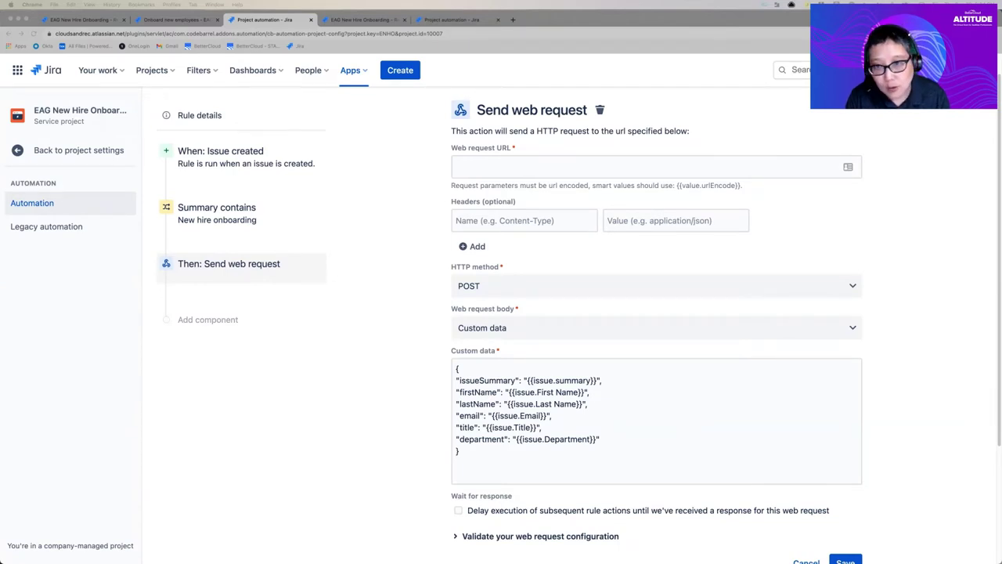
click(471, 168)
key(super+v)
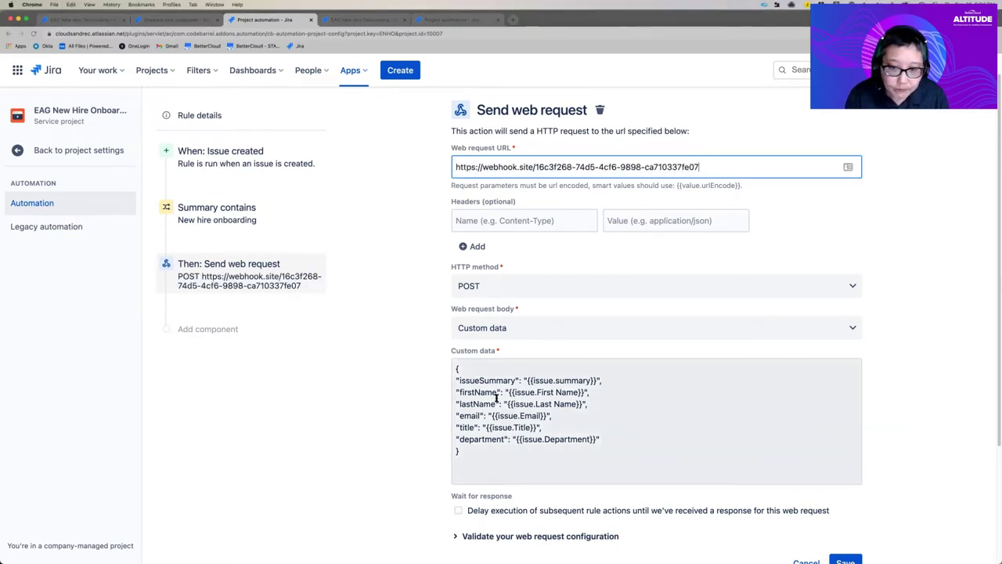
scroll(452, 418, down, 3)
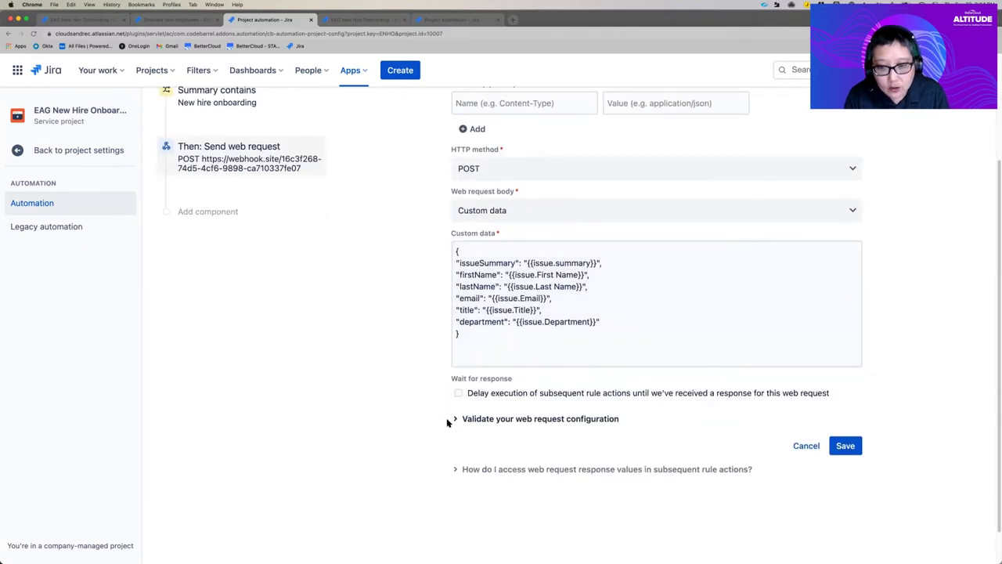
Step: Validate the web request configuration against issue ENHO-30, getting a 200 OK response
click(457, 419)
click(493, 473)
text(ENHO-)
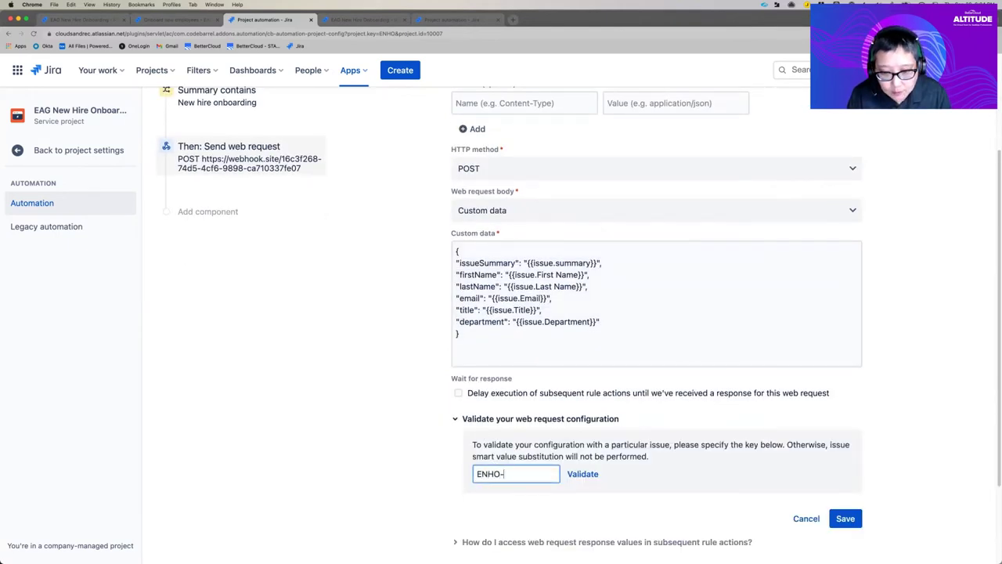
text(30)
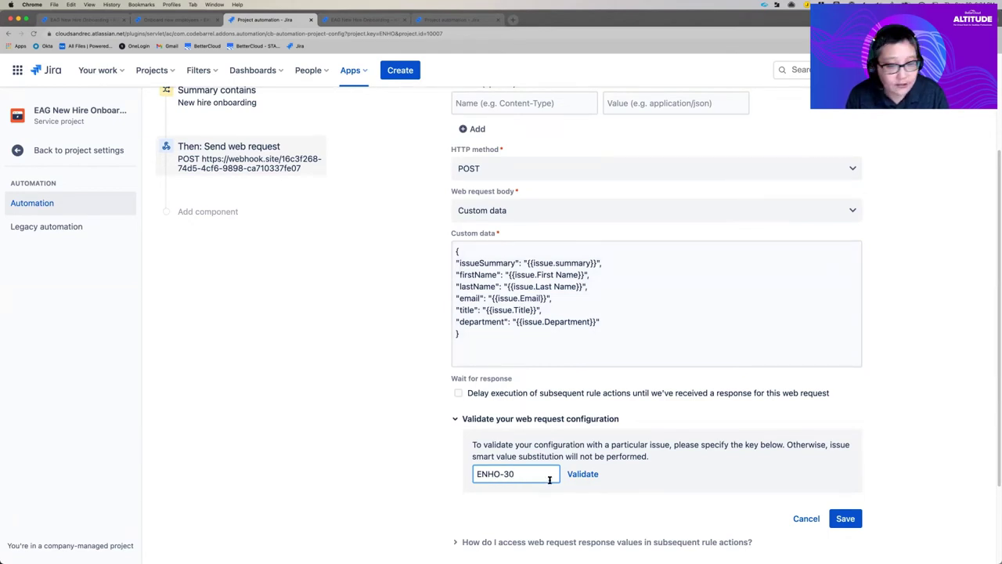
click(591, 479)
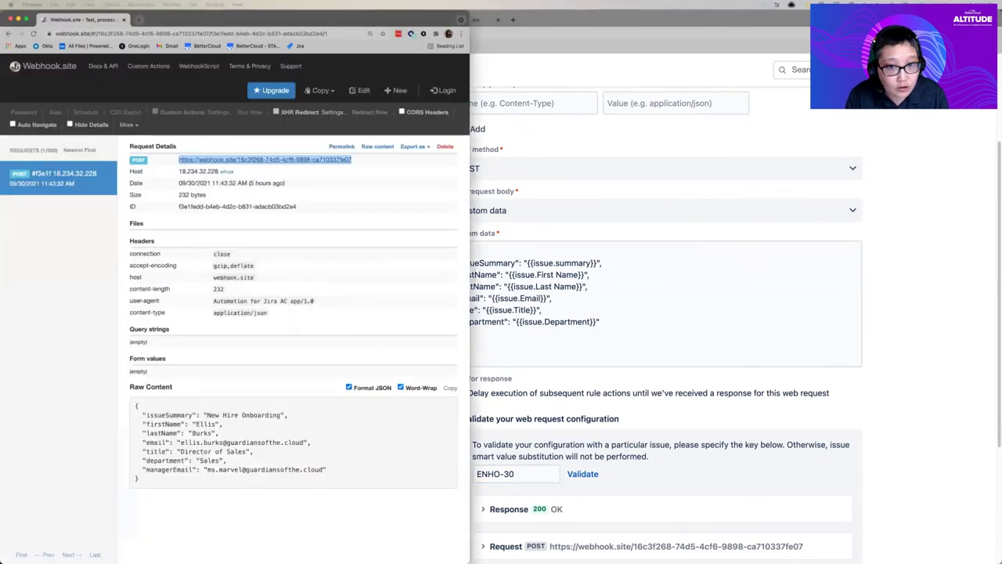
Step: Reload Webhook.site and open the newest POST request with the Director of Sales, Sales department details
click(28, 18)
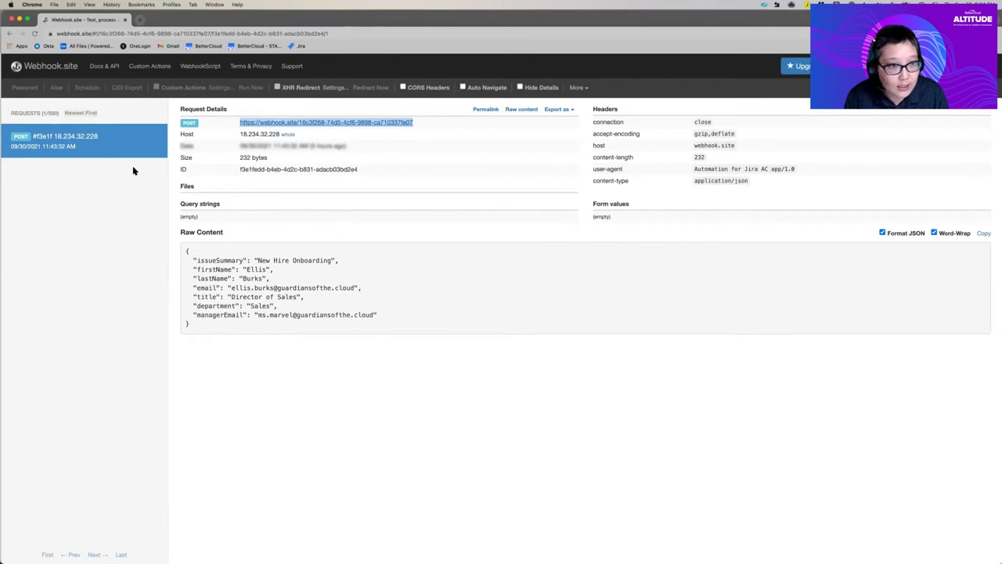
click(35, 34)
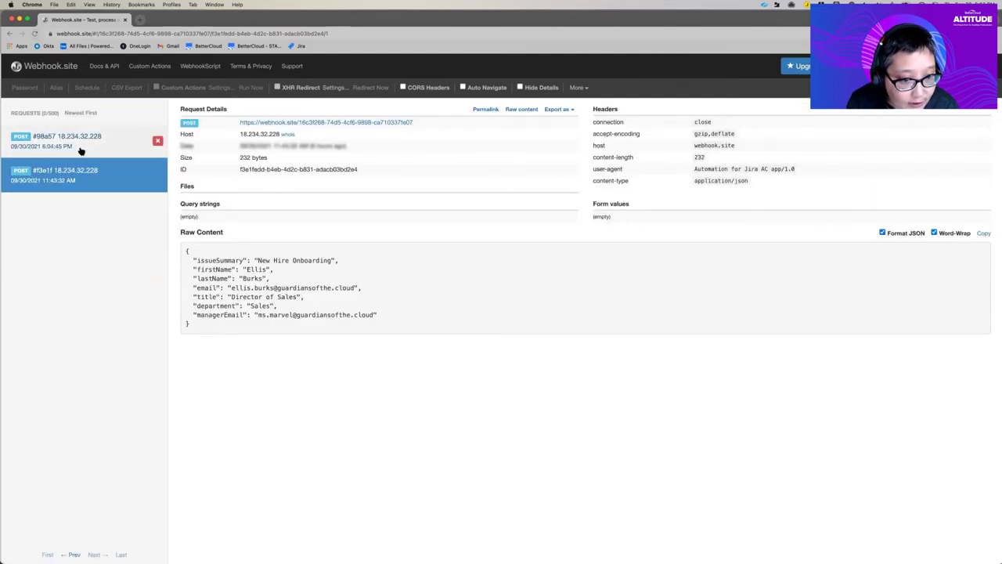
click(81, 150)
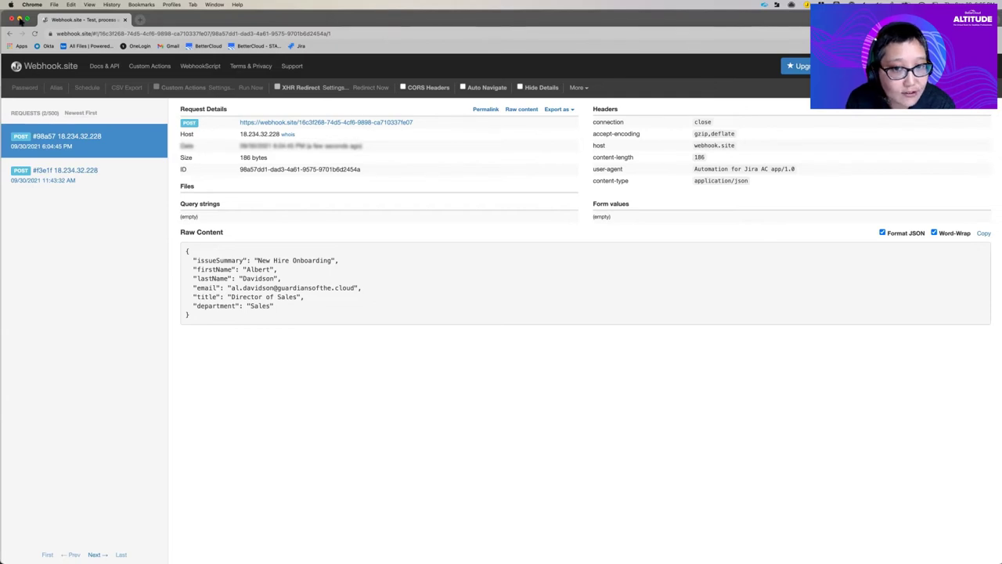
Step: Close Webhook.site and inspect the sent request's JSON payload in Jira
click(20, 19)
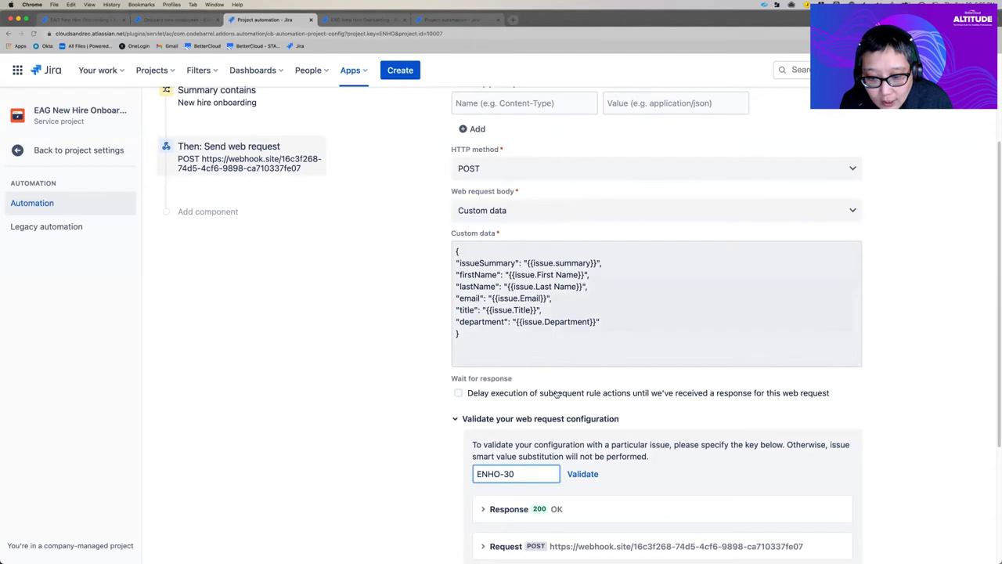
scroll(555, 394, down, 3)
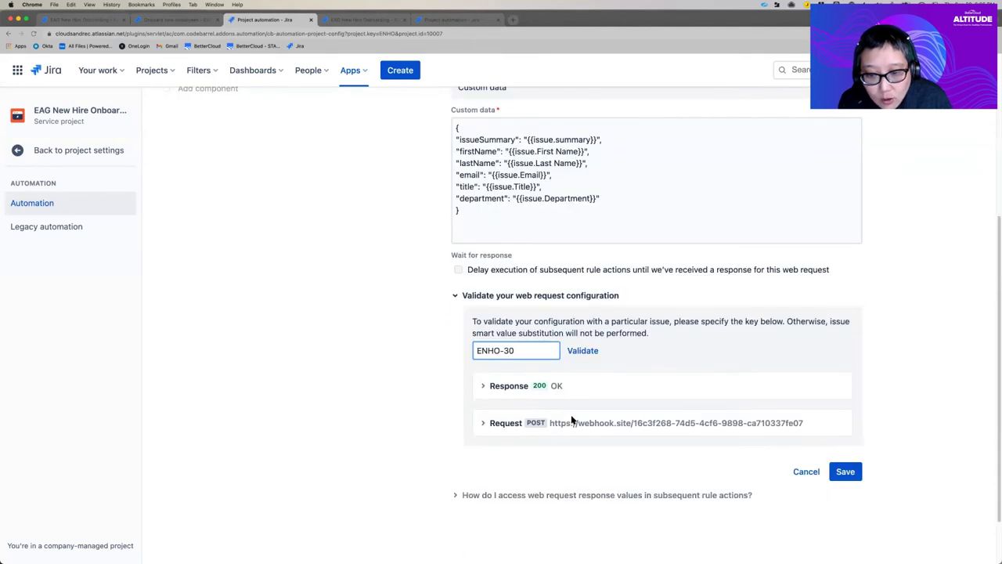
click(482, 424)
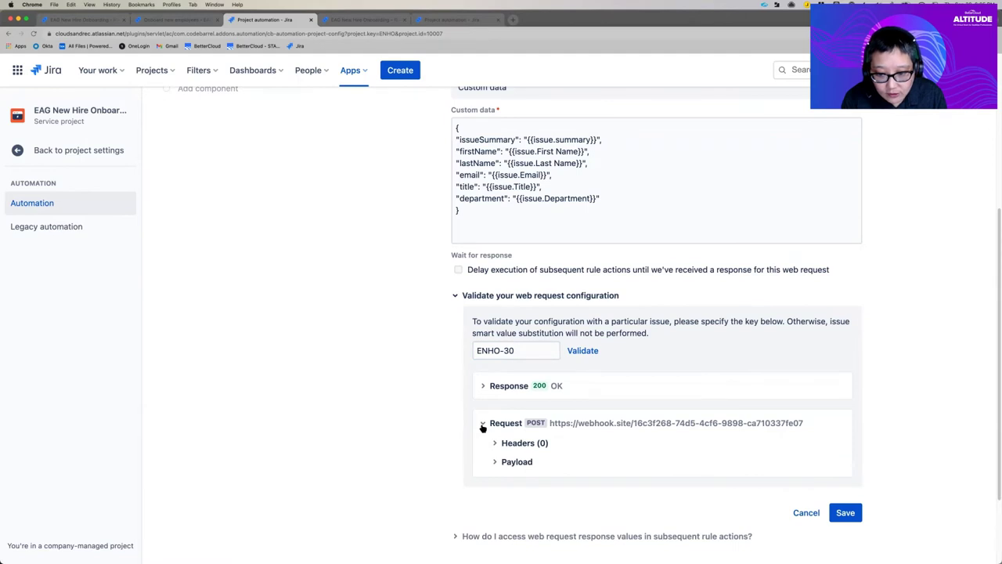
click(495, 461)
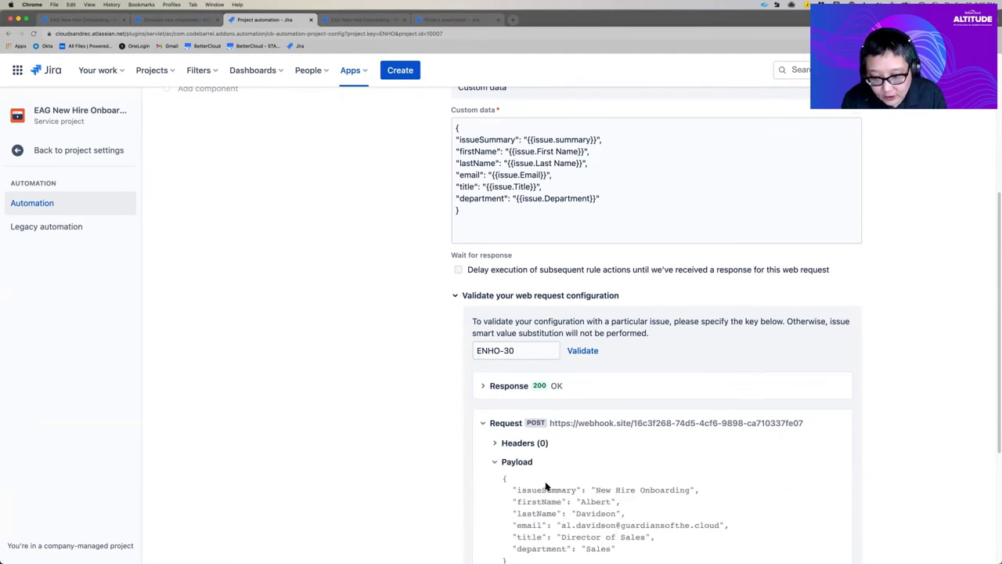
scroll(556, 470, down, 3)
scroll(563, 469, up, 5)
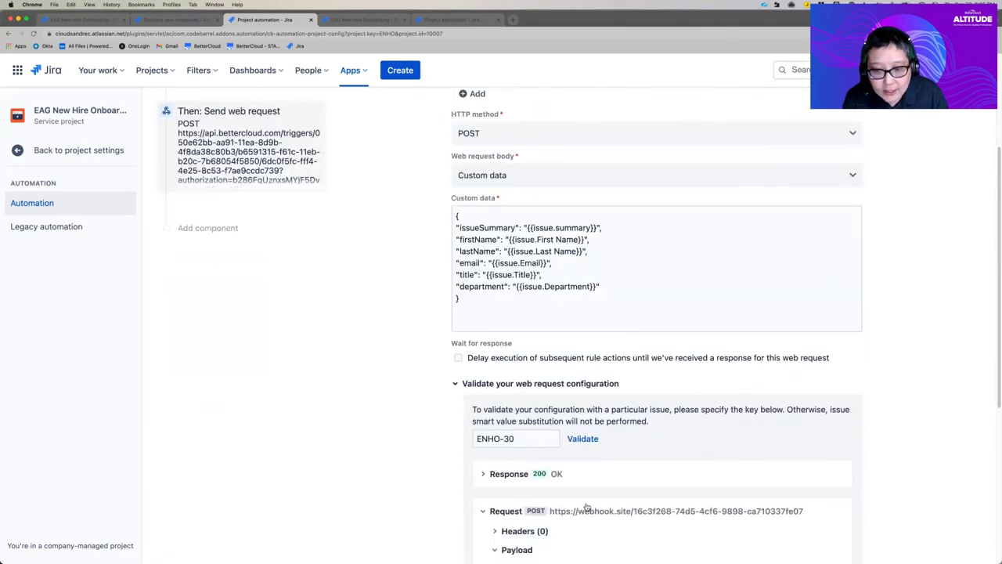
scroll(604, 376, down, 3)
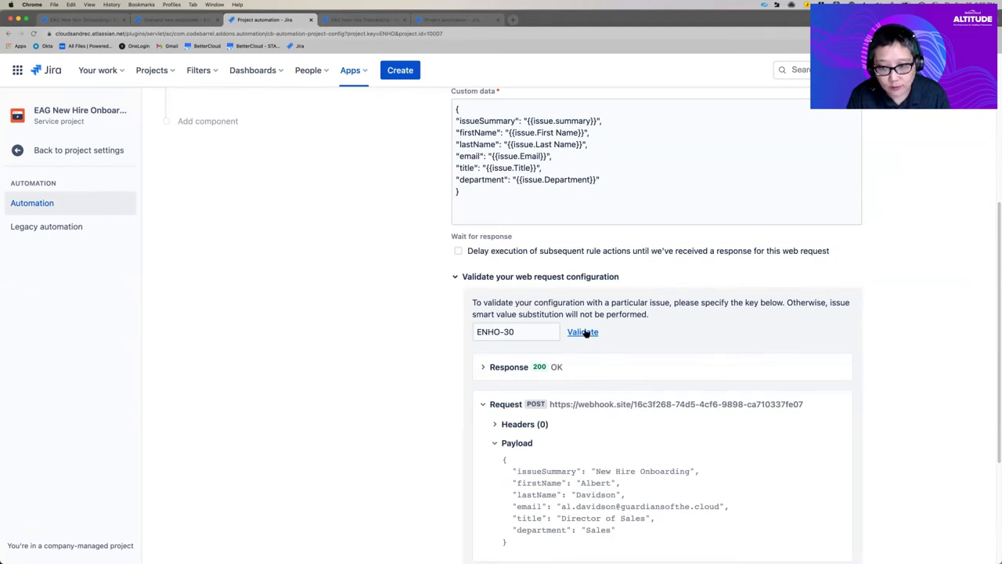
Step: Re-validate the web request against the BetterCloud trigger URL, getting 200 OK
click(586, 332)
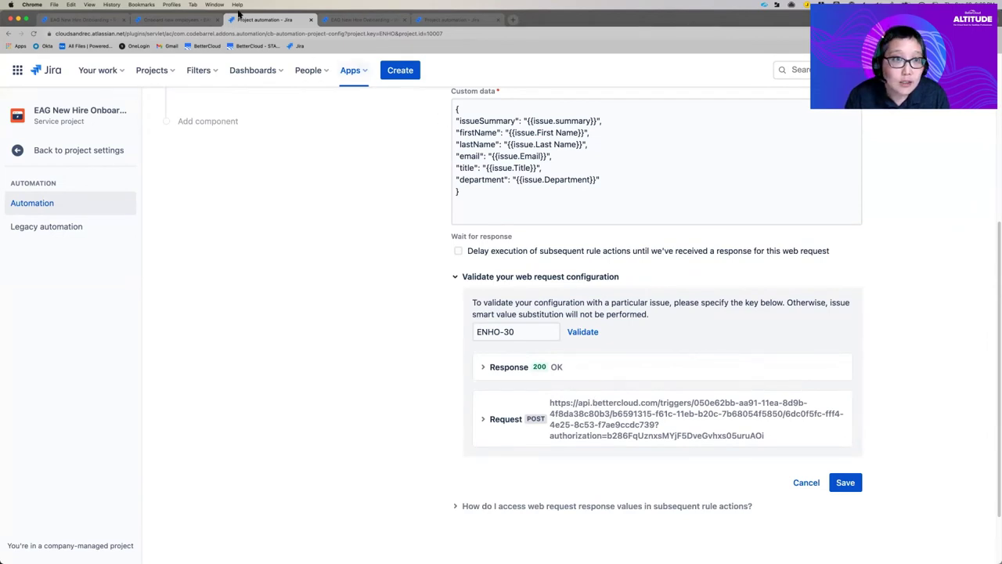
click(214, 5)
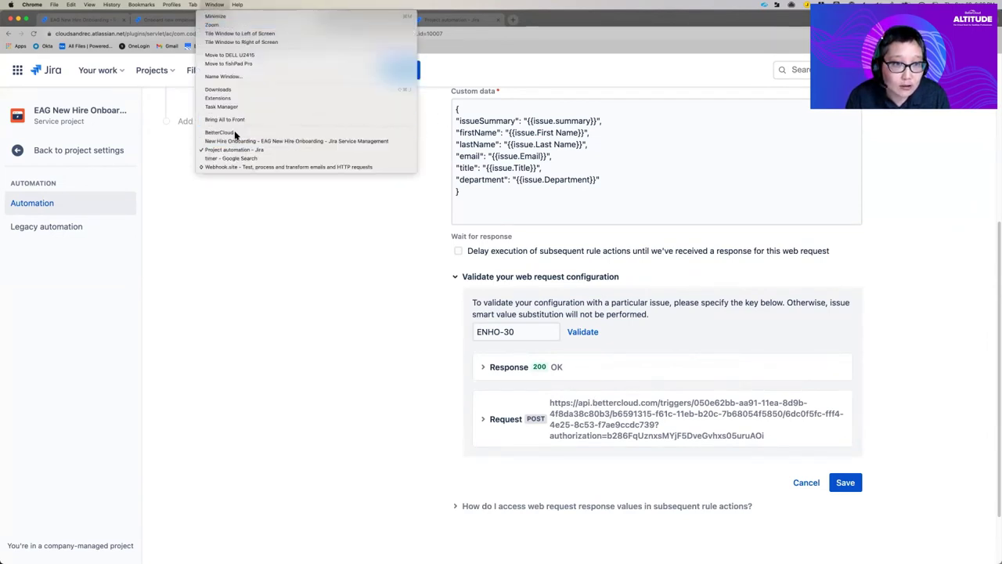
click(259, 133)
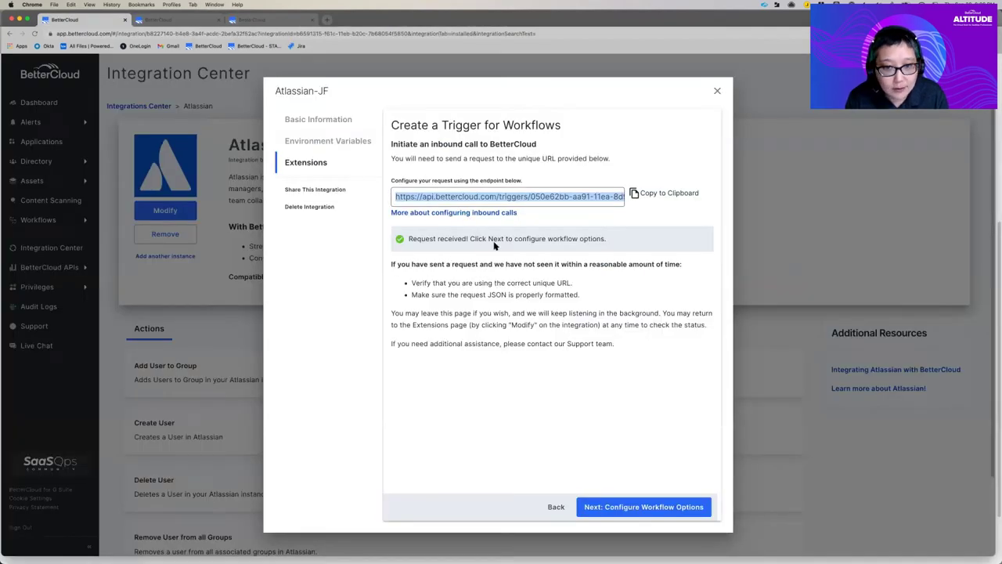
Step: Continue to the trigger's workflow options and choose email as the identifying parameter
click(639, 513)
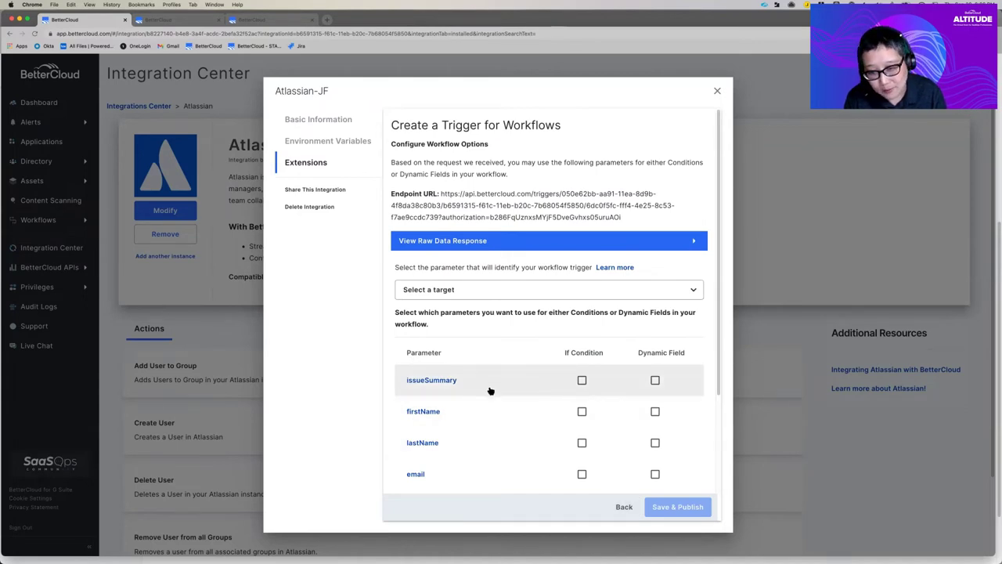
scroll(462, 397, down, 2)
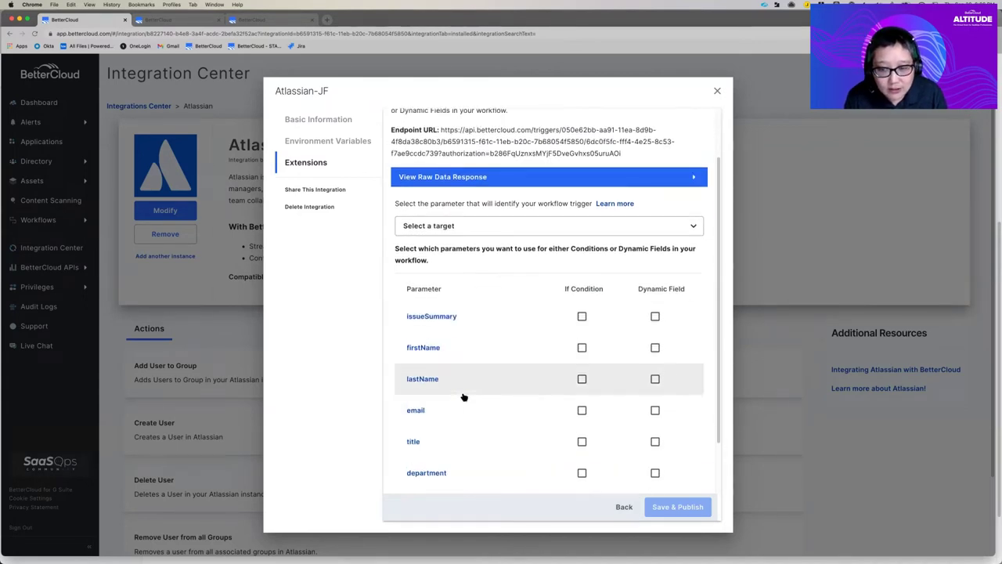
scroll(464, 397, down, 2)
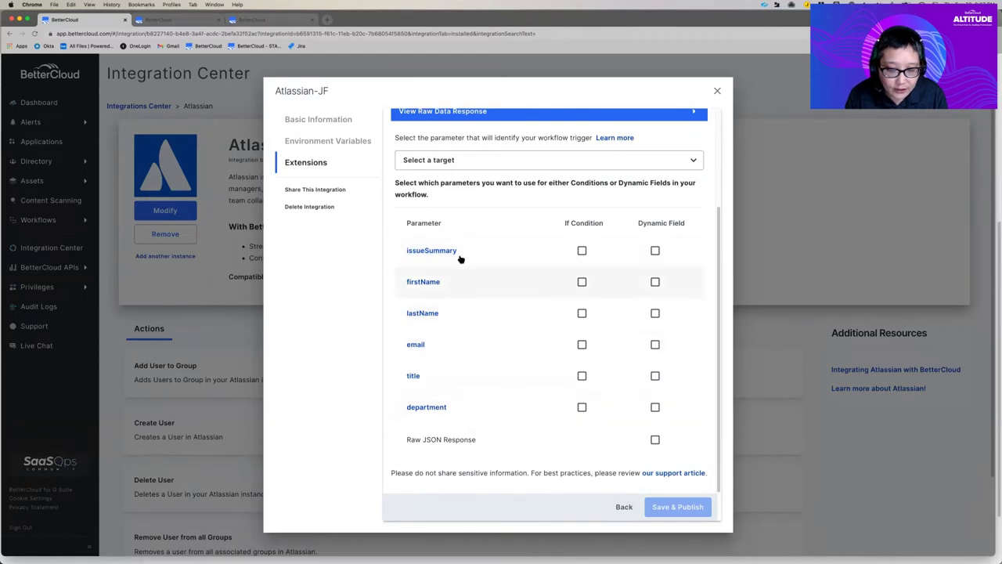
scroll(486, 247, up, 3)
click(485, 244)
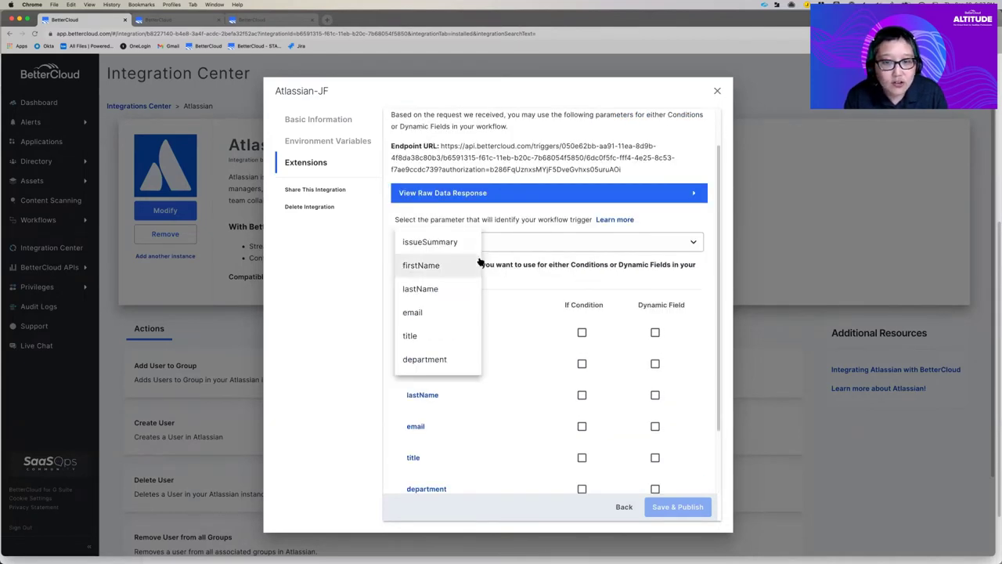
click(456, 315)
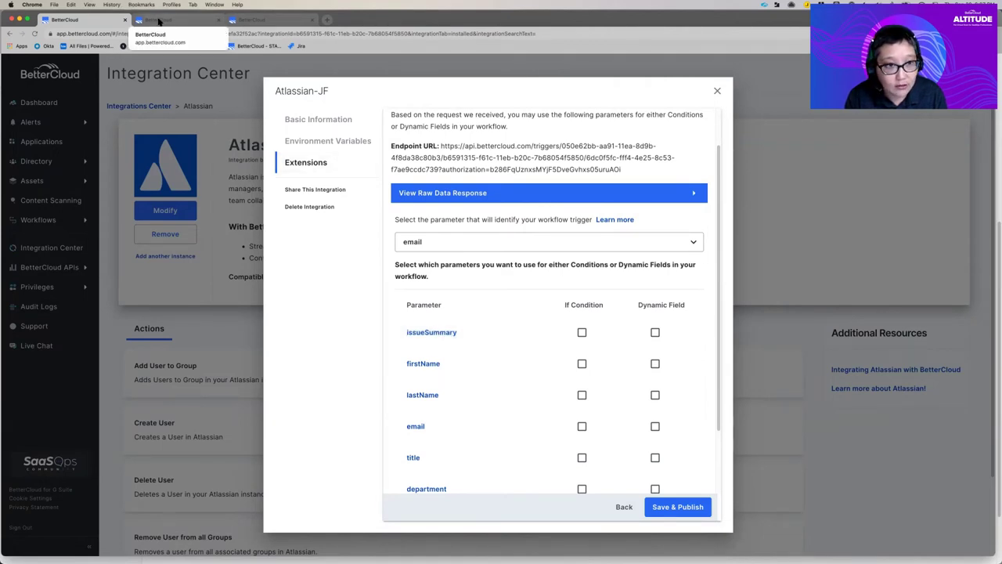
click(159, 21)
Step: Save and publish the trigger's parameter choices, then return to the workflow editing page
scroll(533, 396, down, 3)
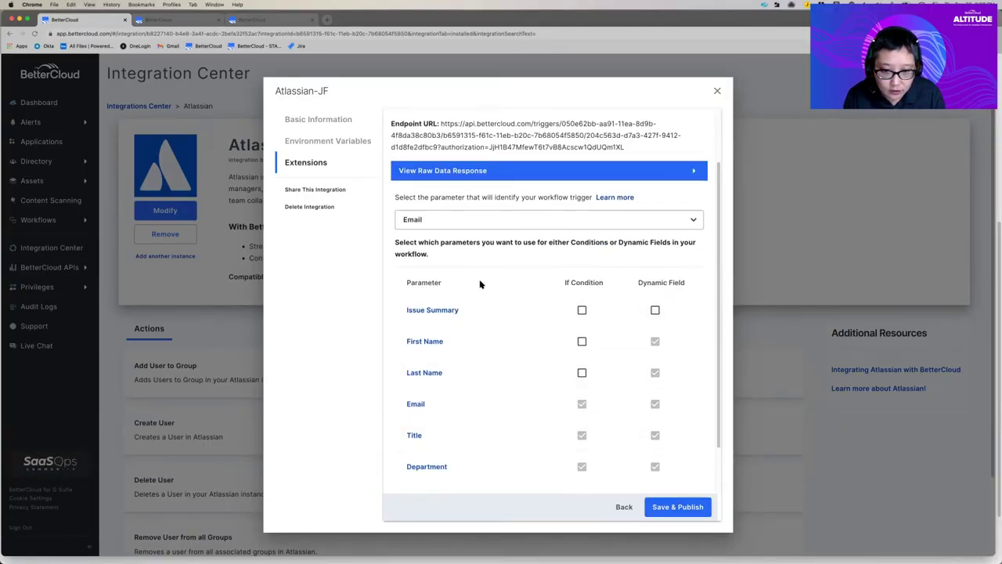
mouse_move(626, 345)
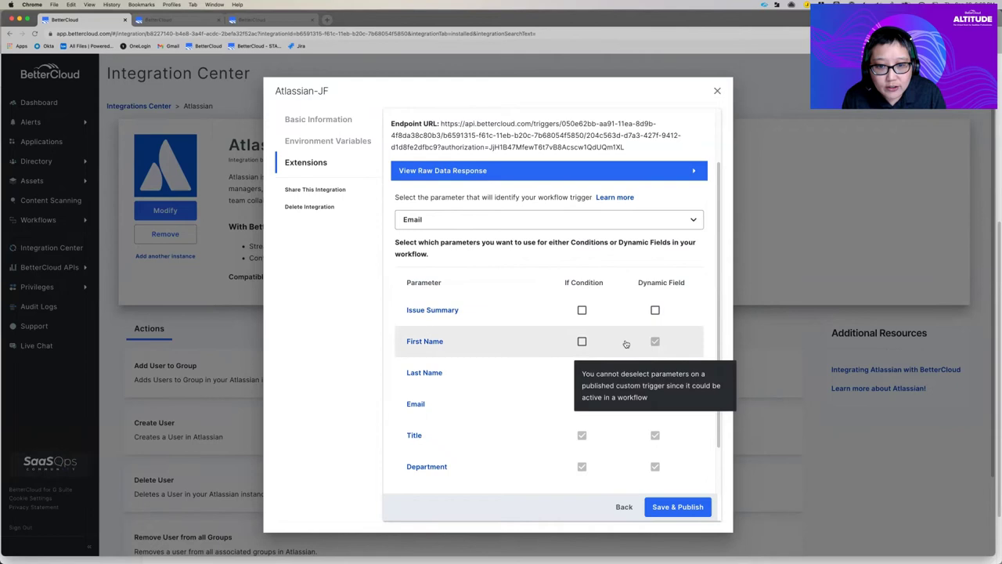
scroll(626, 345, down, 1)
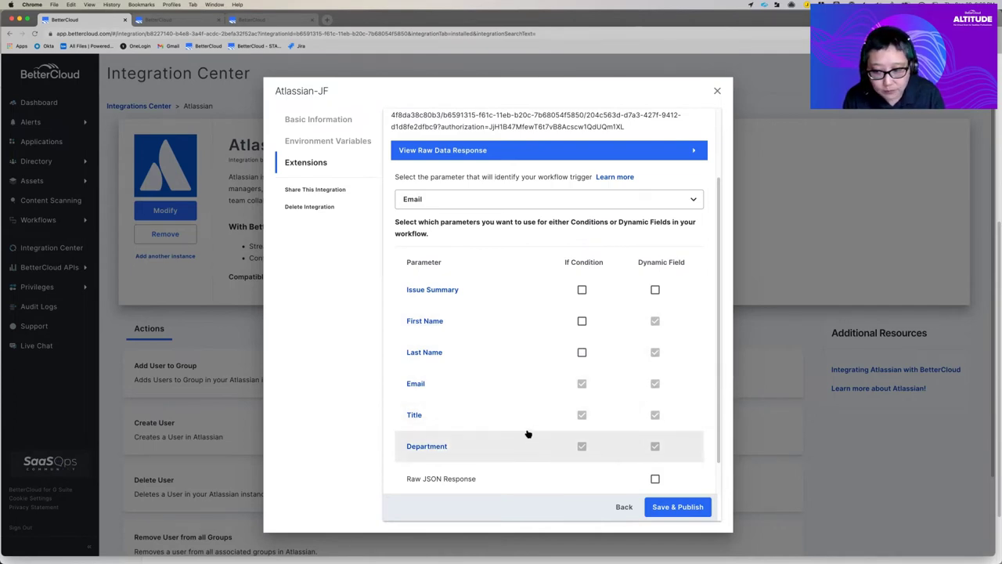
click(689, 506)
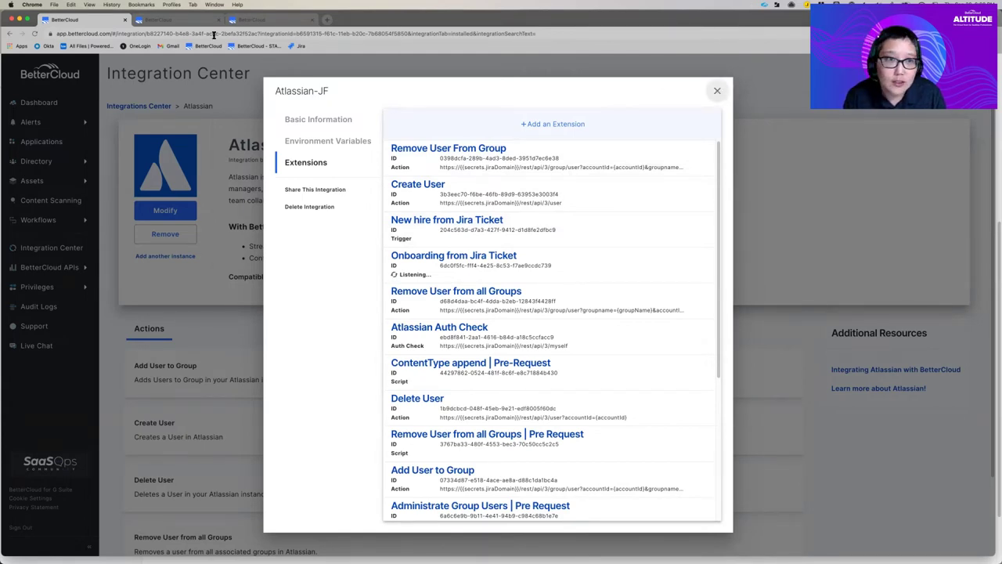
click(159, 21)
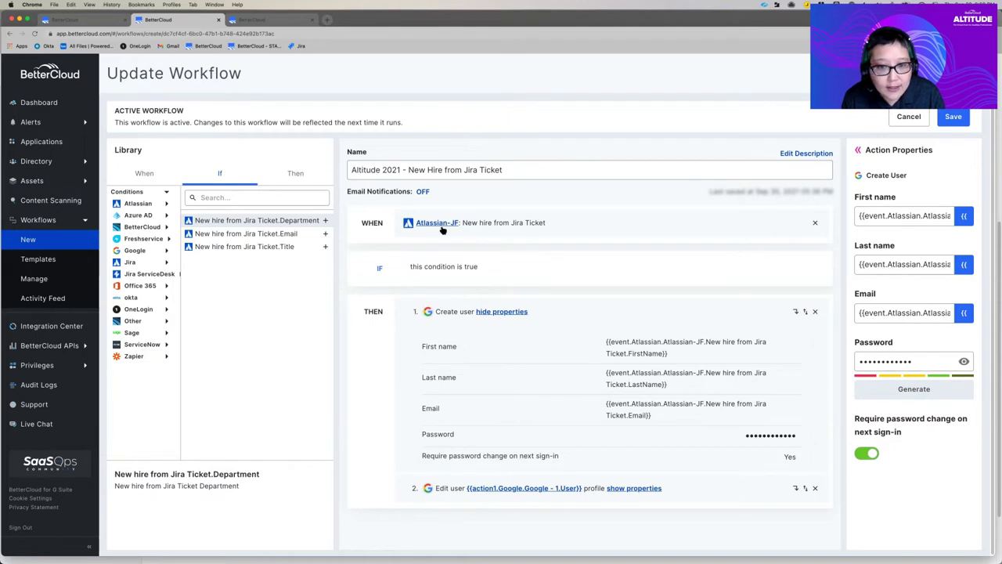
Step: Check the Create user step's properties and the Jira fields available for First name
click(509, 311)
click(506, 312)
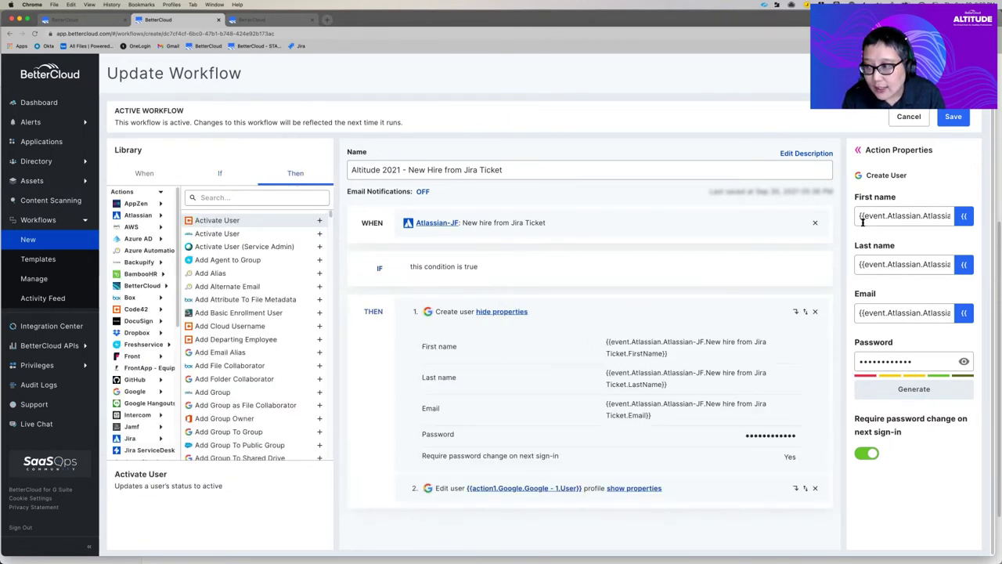
click(965, 216)
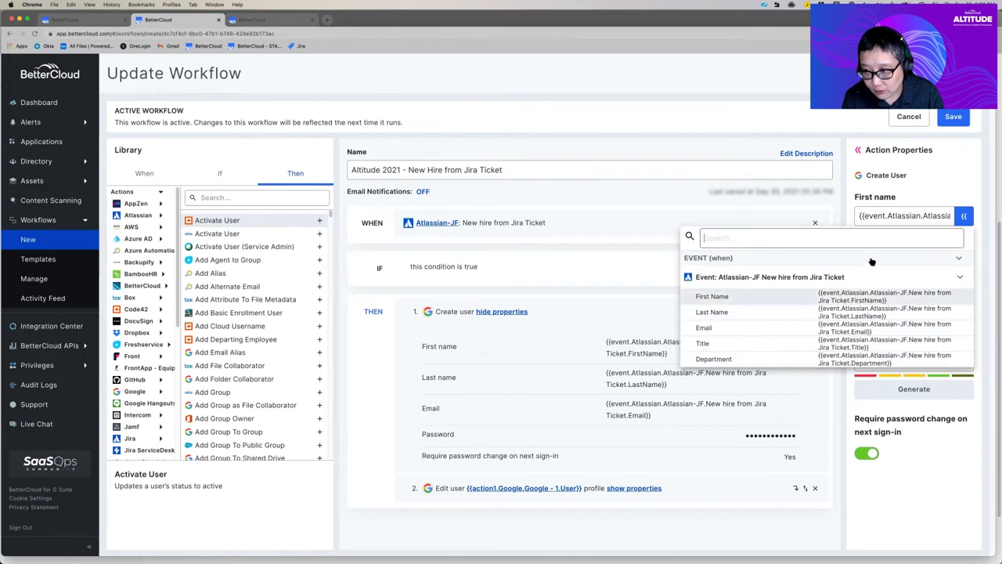
click(938, 188)
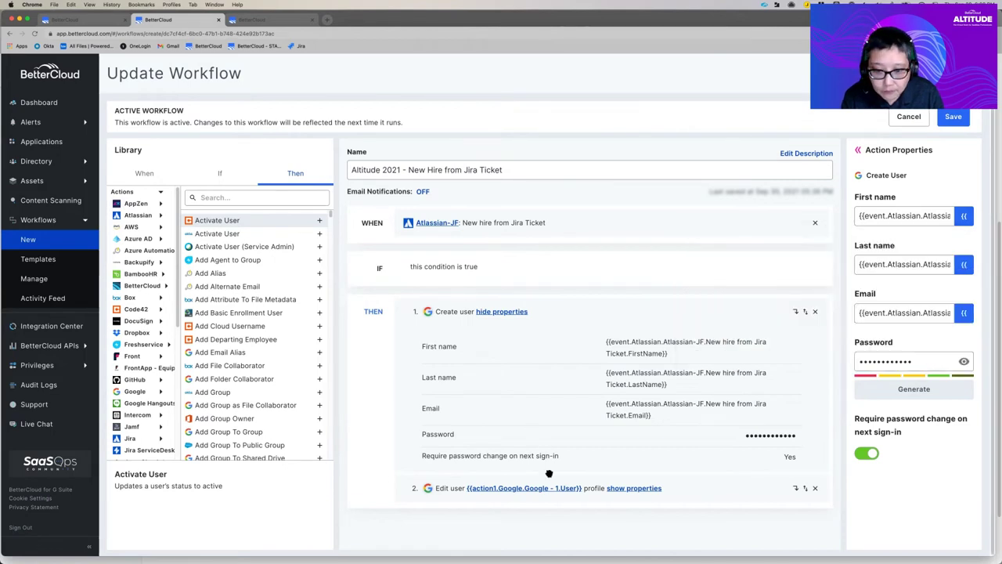
Step: Review the Edit user step's properties, then save and publish the workflow
click(633, 487)
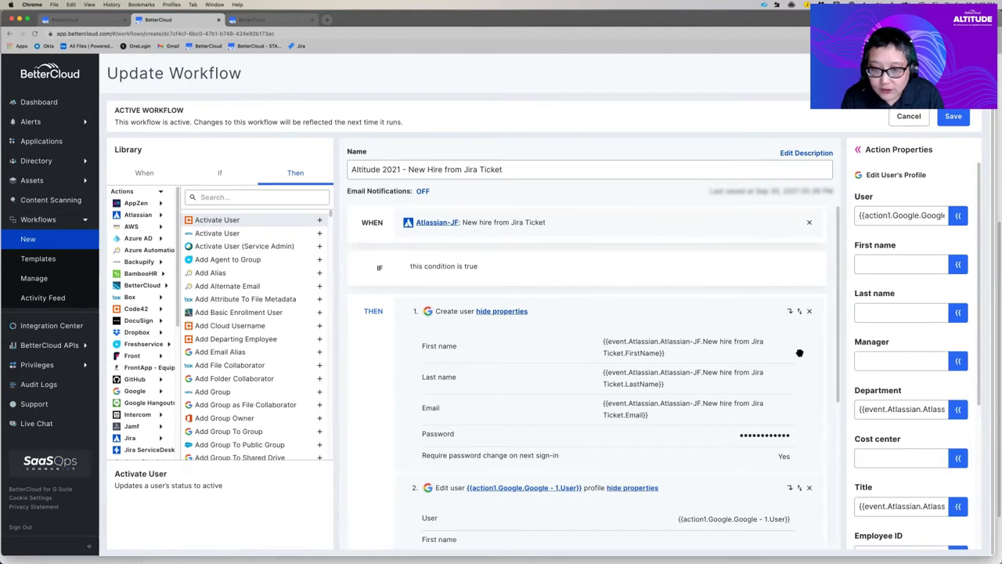
scroll(799, 353, down, 5)
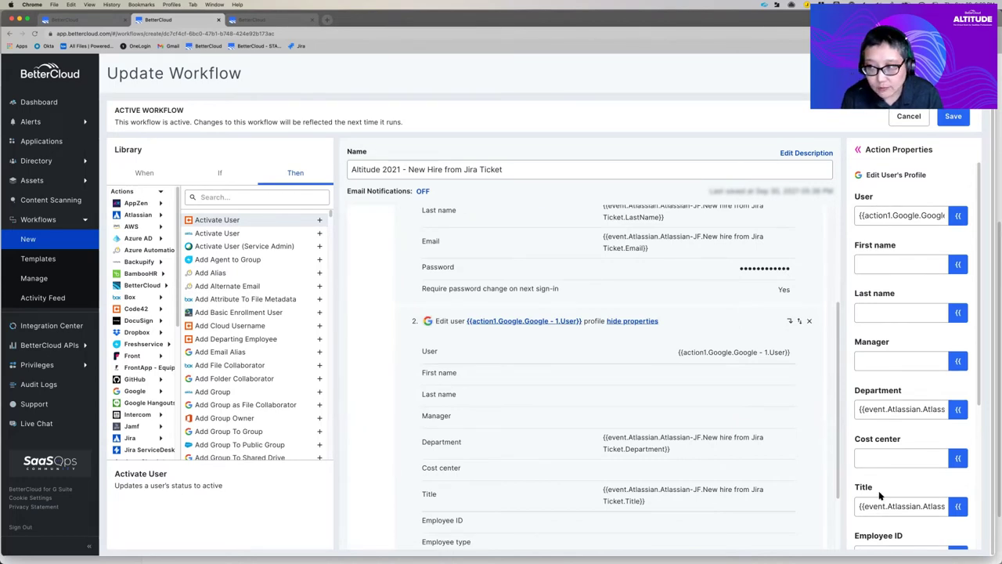
click(943, 122)
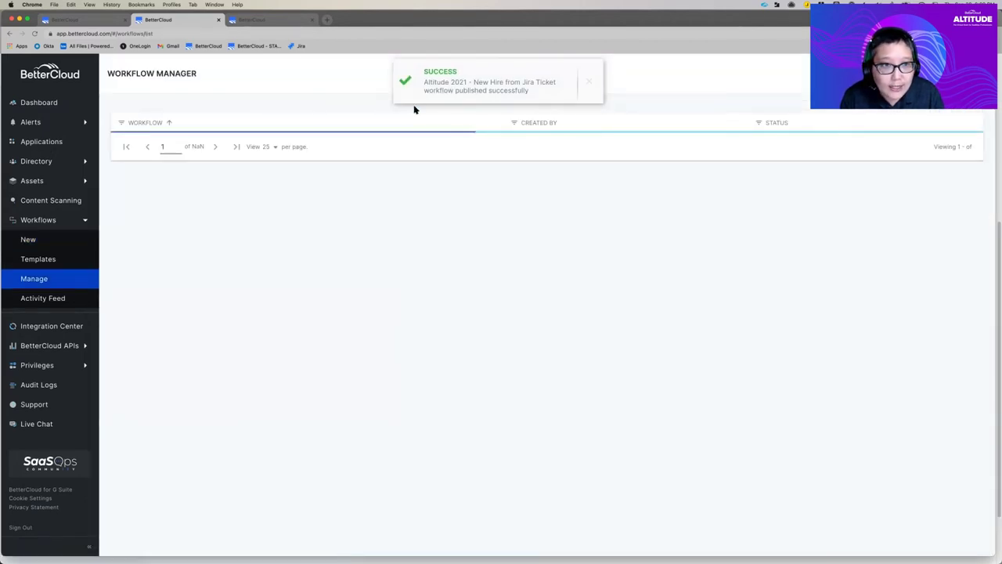
Step: Bring the Jira Service Management window showing onboarding request ENHO-31 to the front
click(213, 5)
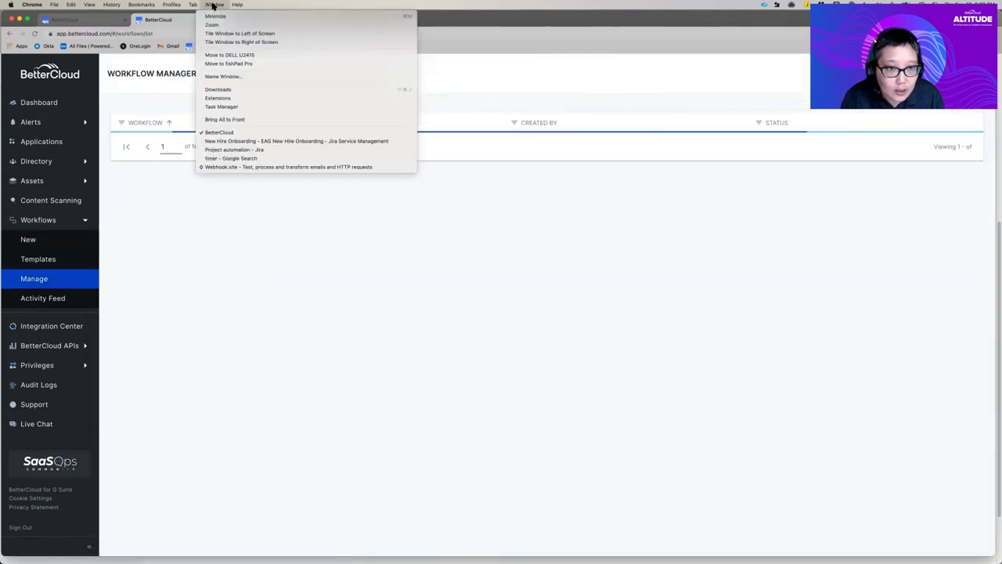
click(223, 142)
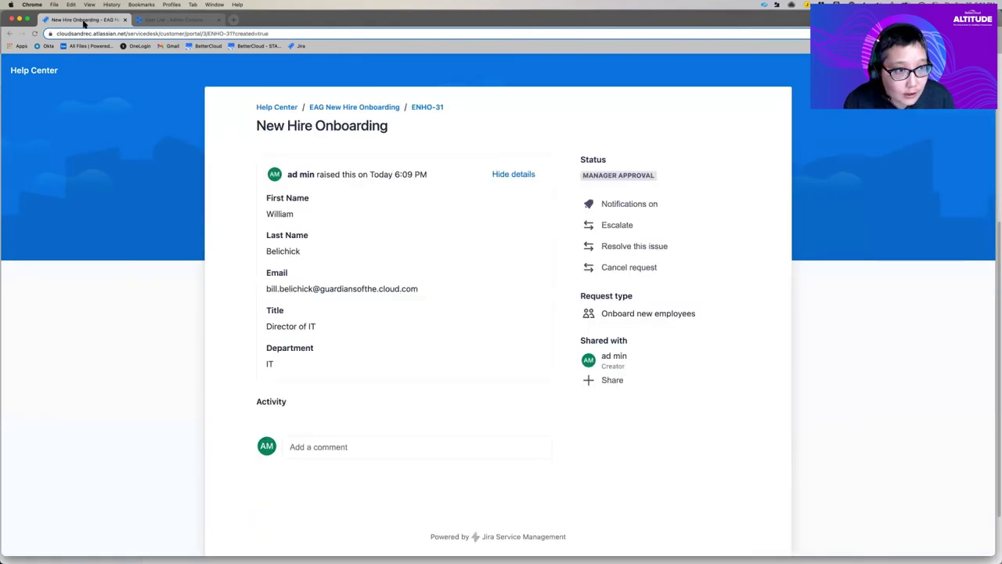
Step: Return to the Onboard new employees form and enter the new hire's first name, last name and e-mail
click(9, 34)
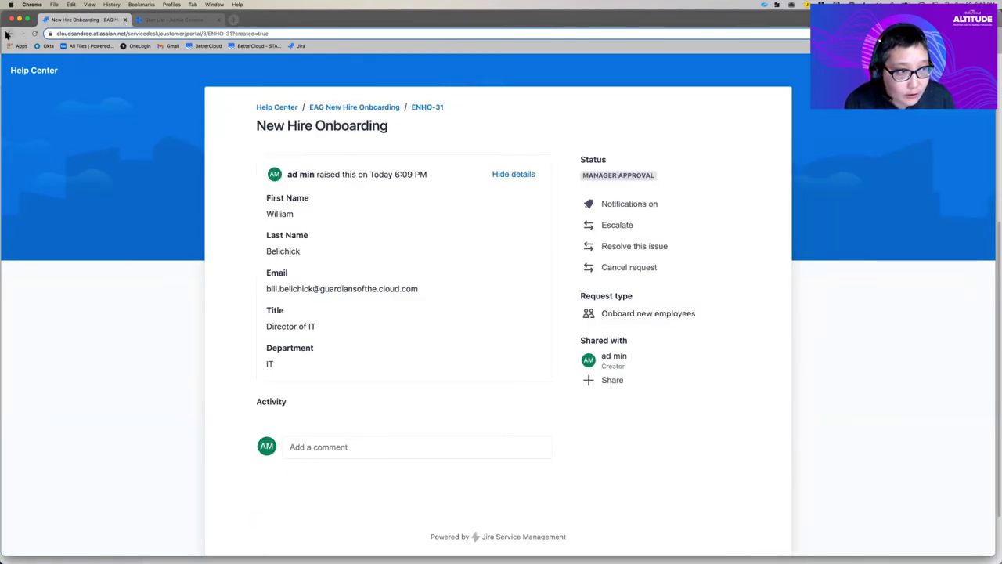
click(374, 280)
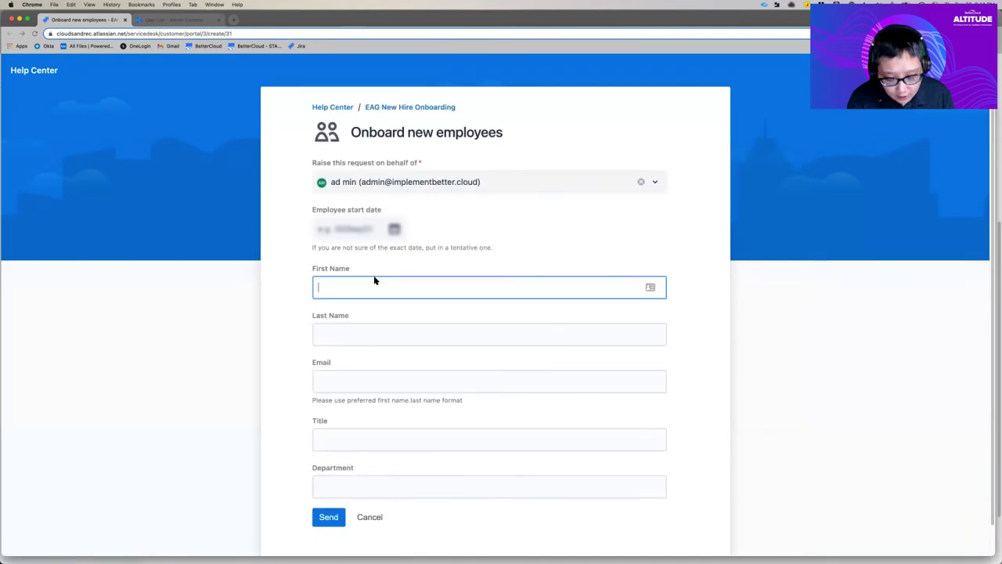
key(Tab)
key(Tab)
Step: Fill in title 'Director of IT' and department 'IT', then send the request
click(373, 443)
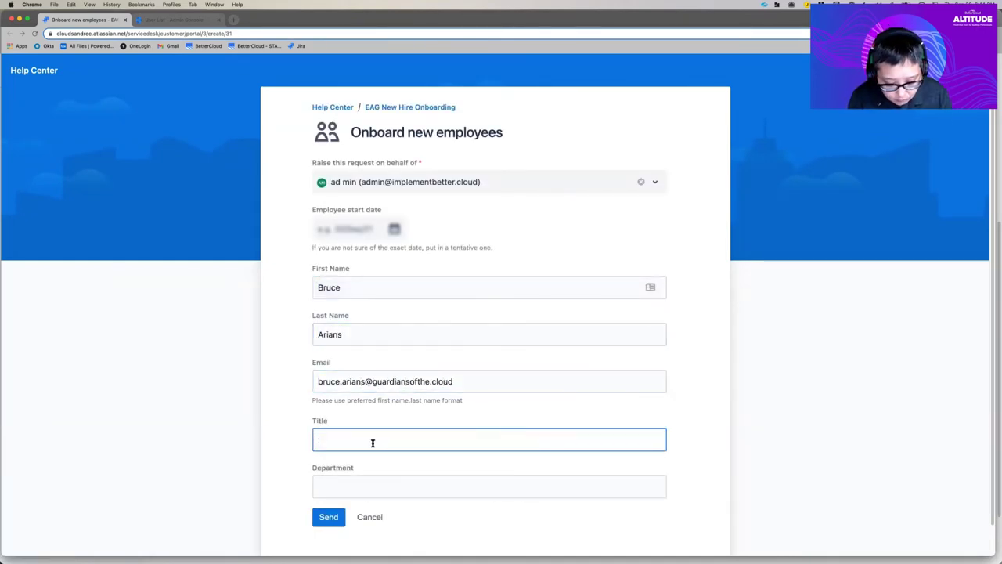
text(Director of IT)
key(Tab)
text(IT)
click(338, 520)
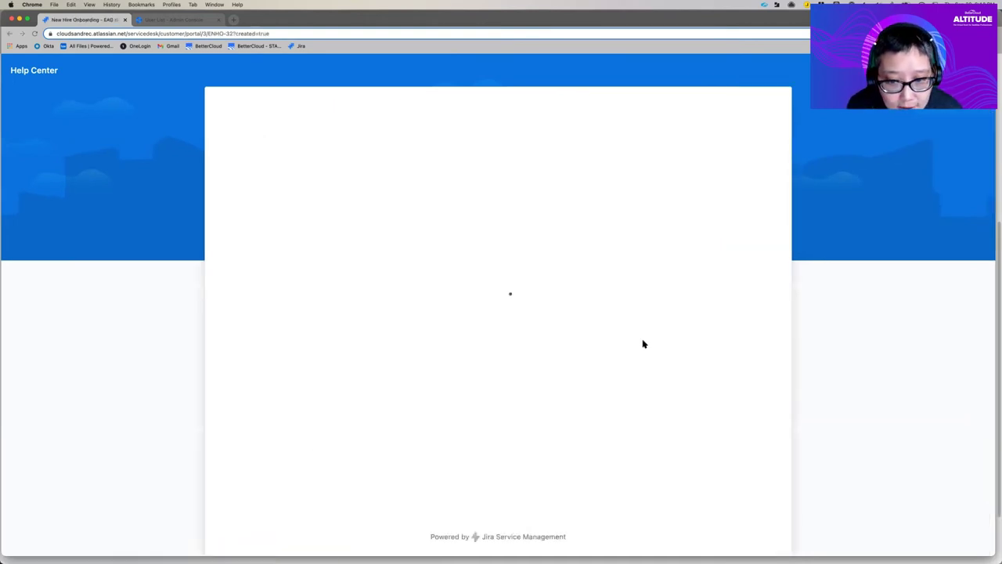
click(210, 4)
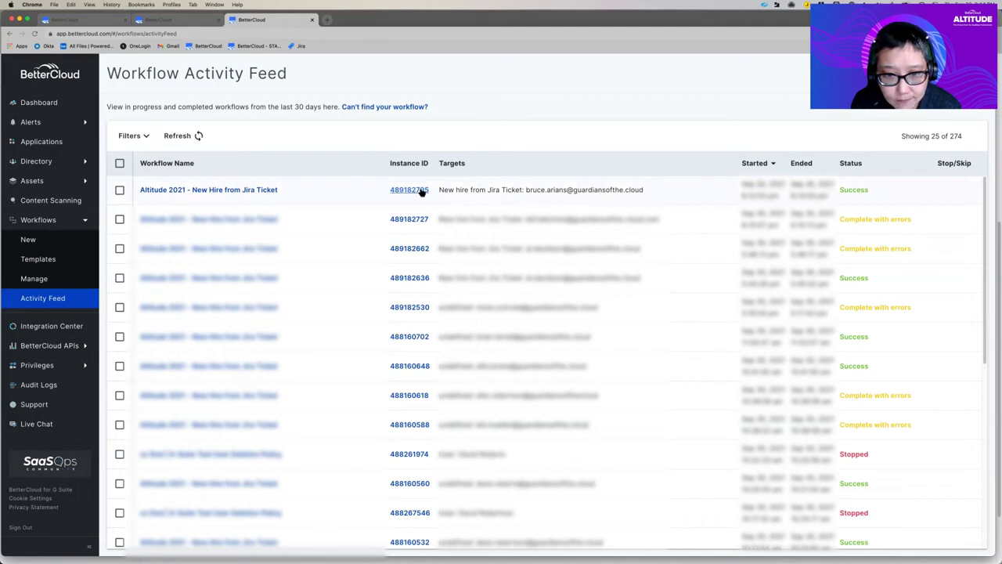
Step: Open the latest run's Workflow Report and review its two successful actions
click(420, 190)
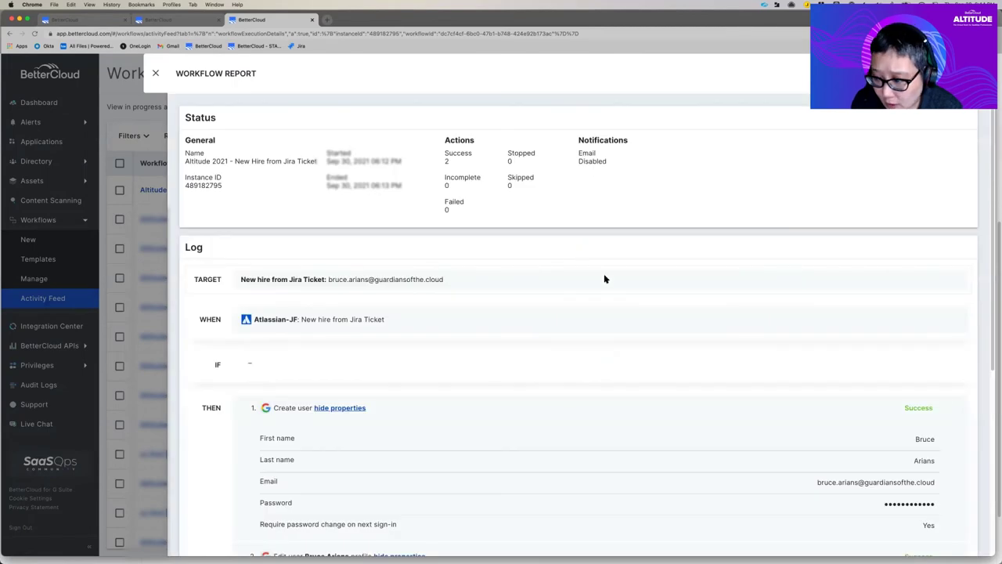
scroll(618, 290, down, 3)
scroll(634, 304, down, 3)
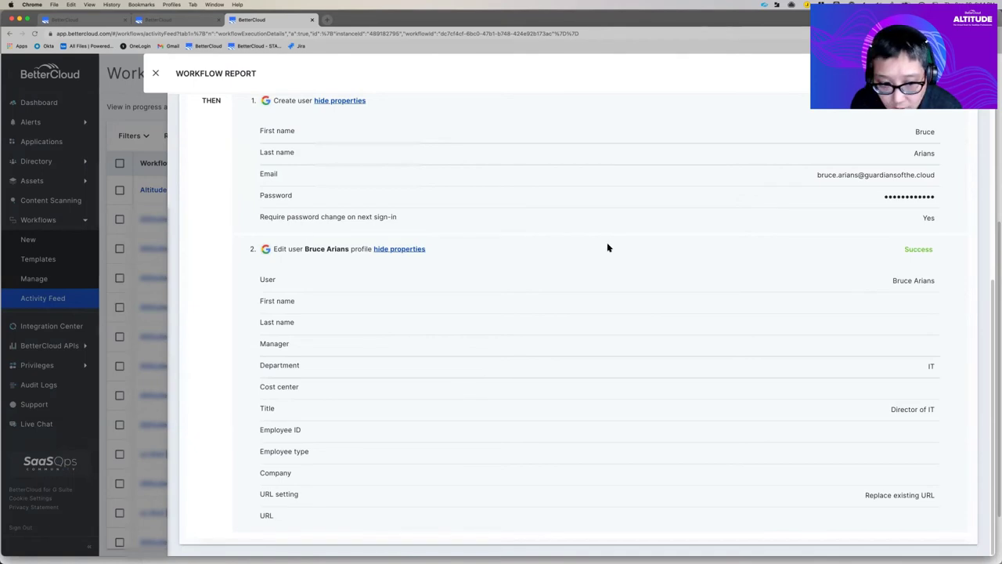
scroll(607, 247, up, 5)
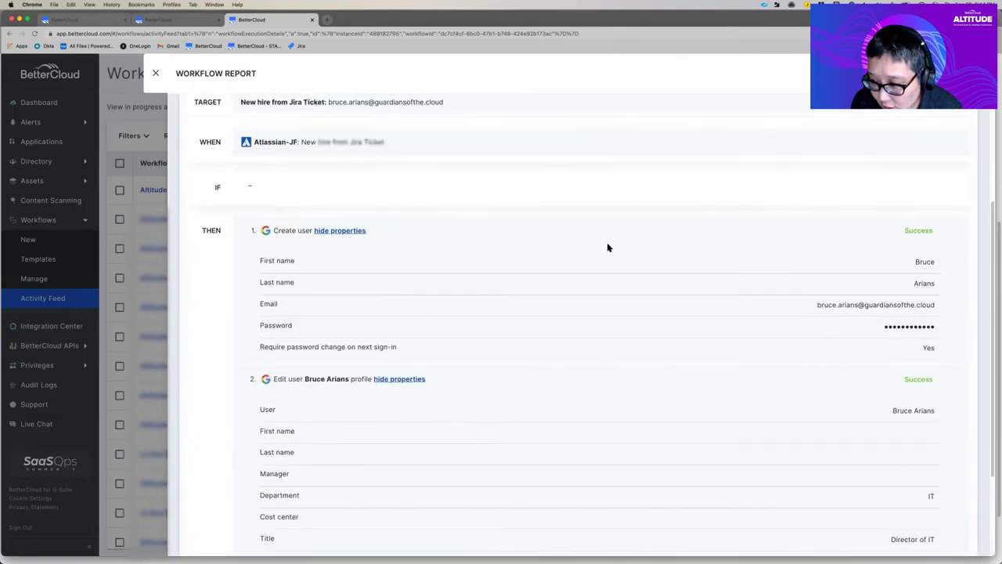
Step: Switch to the Google Admin window from Chrome's window list
click(215, 4)
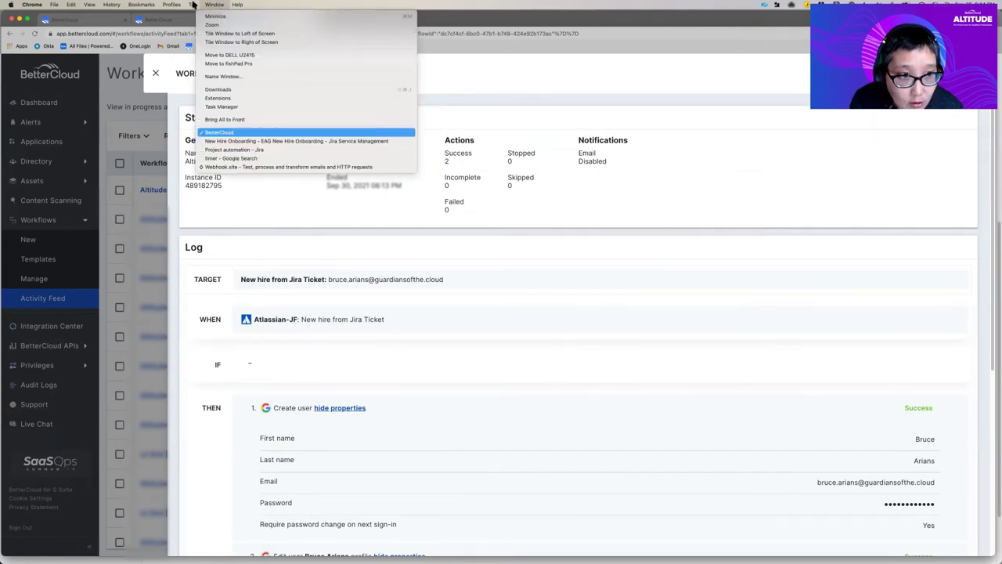
click(227, 132)
click(215, 5)
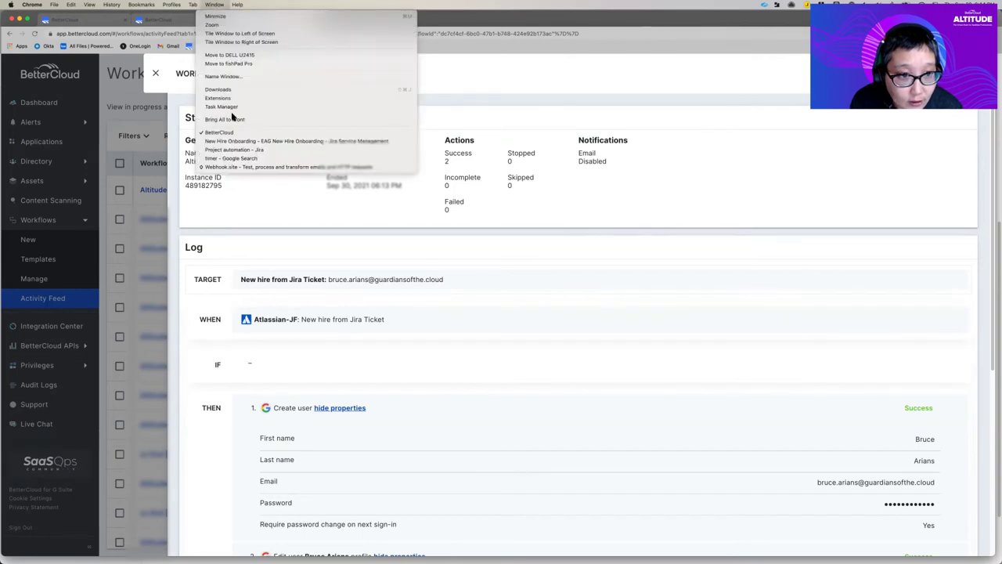
click(233, 140)
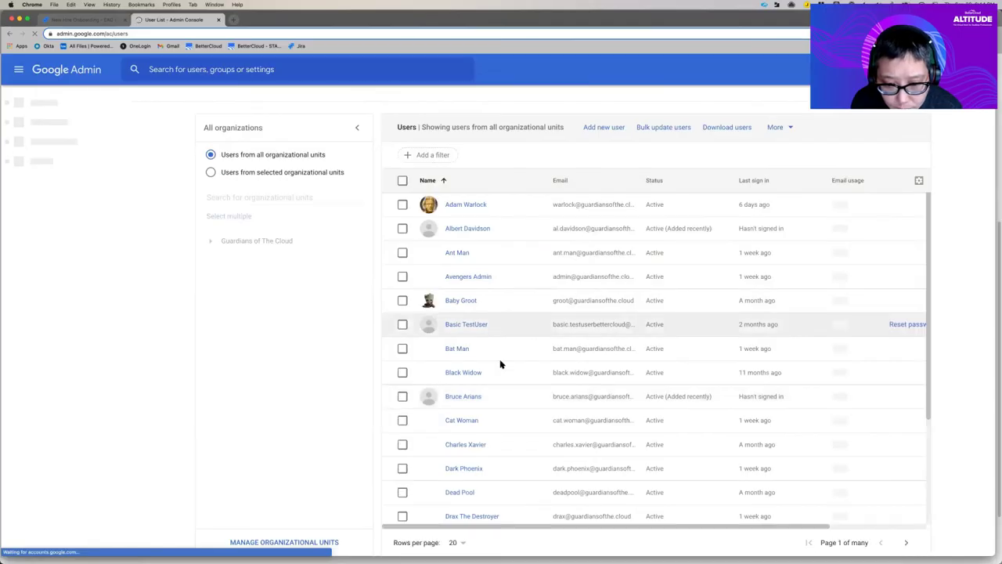
Step: Open the new user's profile in Google Admin to confirm title Director of IT and department IT
scroll(497, 362, down, 1)
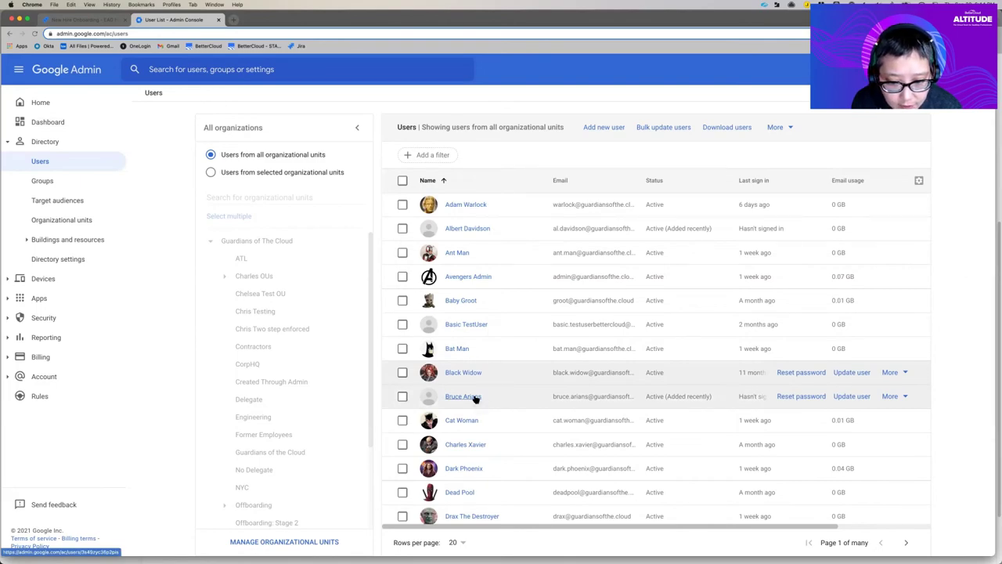
click(475, 397)
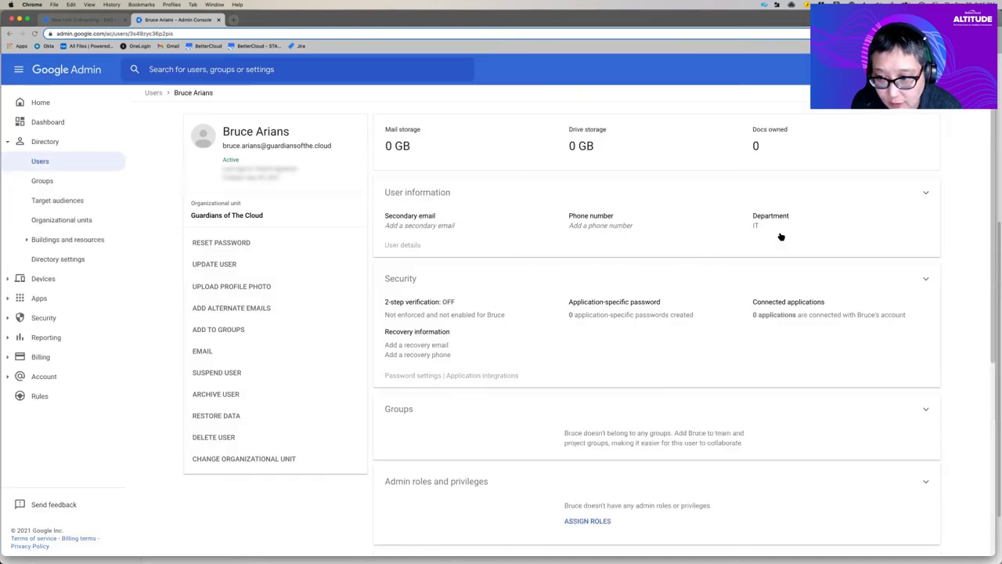
click(785, 231)
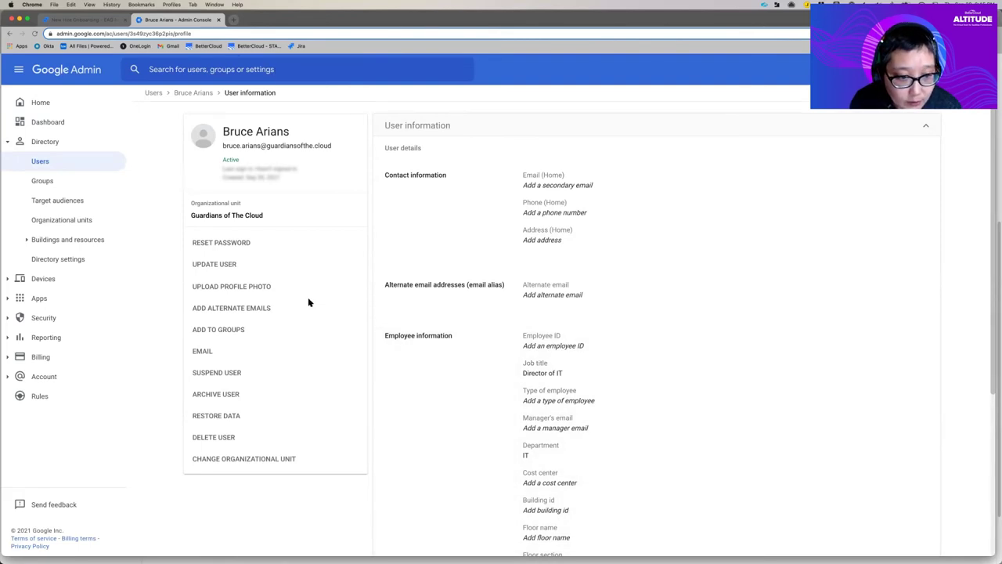
Step: Return to the BetterCloud window and close the Workflow Report
key(ctrl+Up)
click(309, 215)
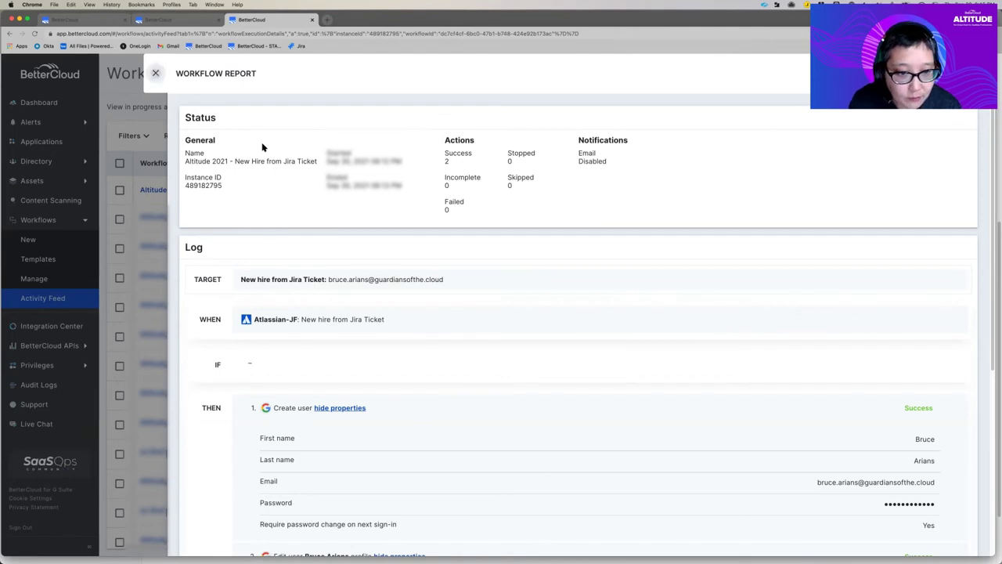
click(156, 73)
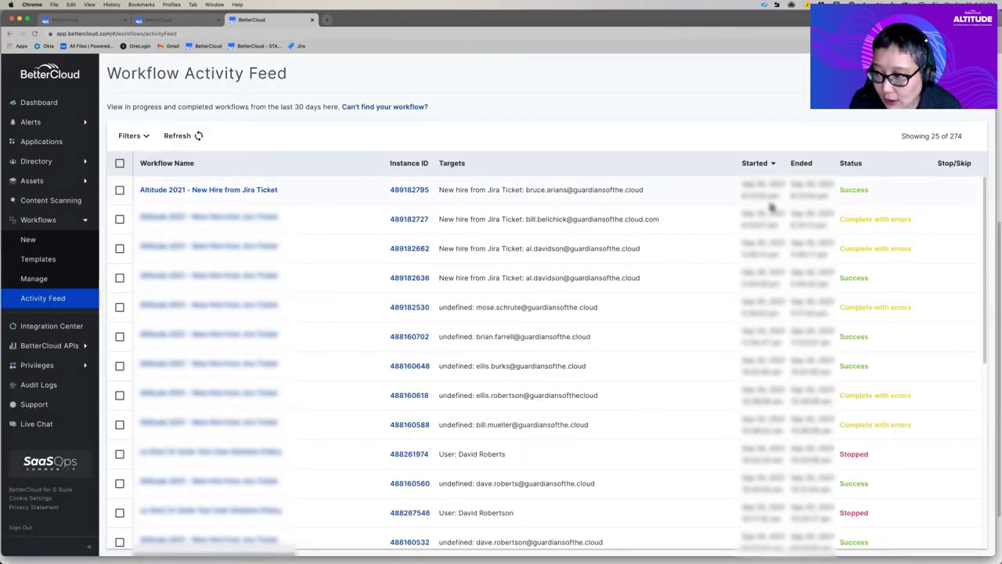